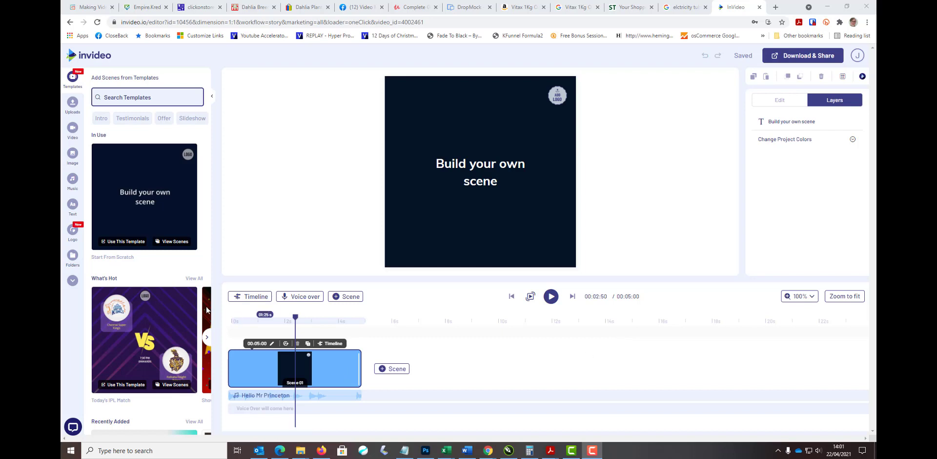
Upload Large_InVideo_Logo.png from the InVideo folder to the logo library.
{"action": "left_click", "coordinate": [72, 231]}
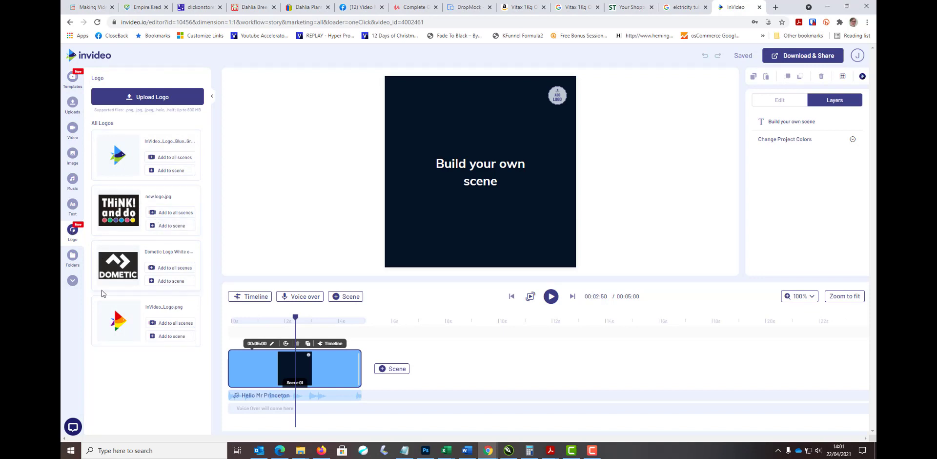
{"action": "left_click", "coordinate": [152, 98]}
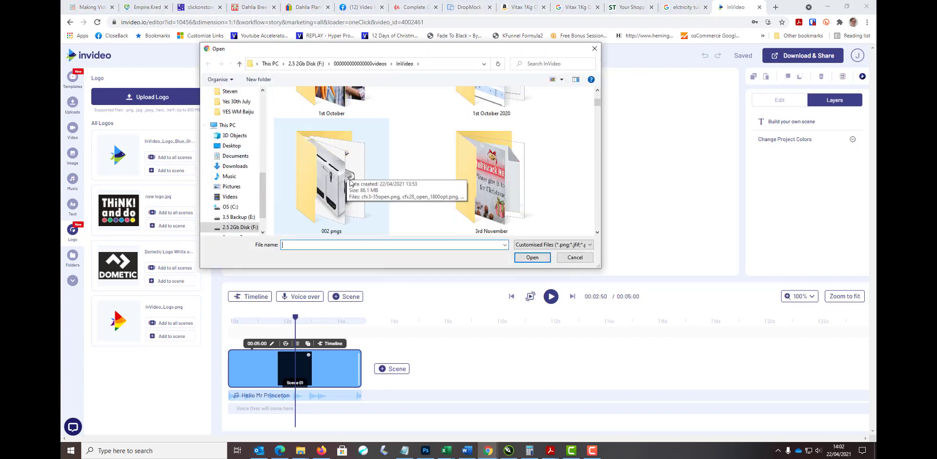
{"action": "scroll", "coordinate": [350, 182], "scroll_direction": "down", "scroll_amount": 5}
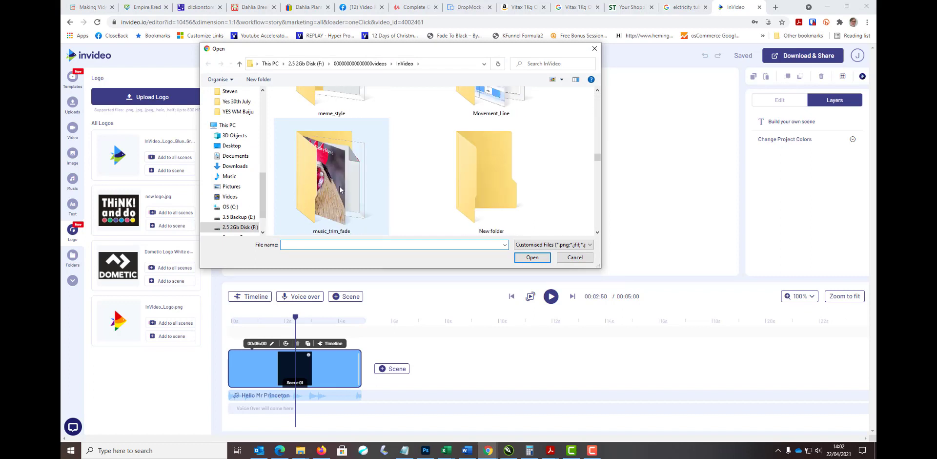
{"action": "scroll", "coordinate": [339, 185], "scroll_direction": "down", "scroll_amount": 8}
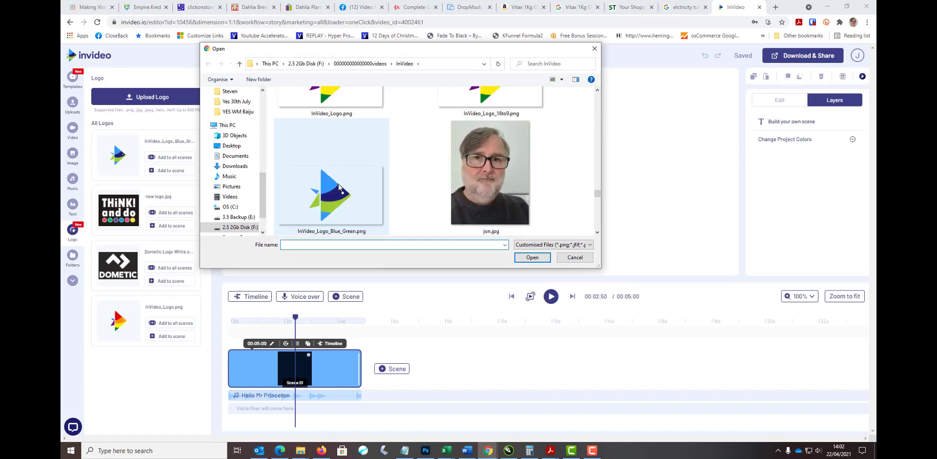
{"action": "scroll", "coordinate": [338, 184], "scroll_direction": "down", "scroll_amount": 5}
{"action": "scroll", "coordinate": [334, 186], "scroll_direction": "up", "scroll_amount": 4}
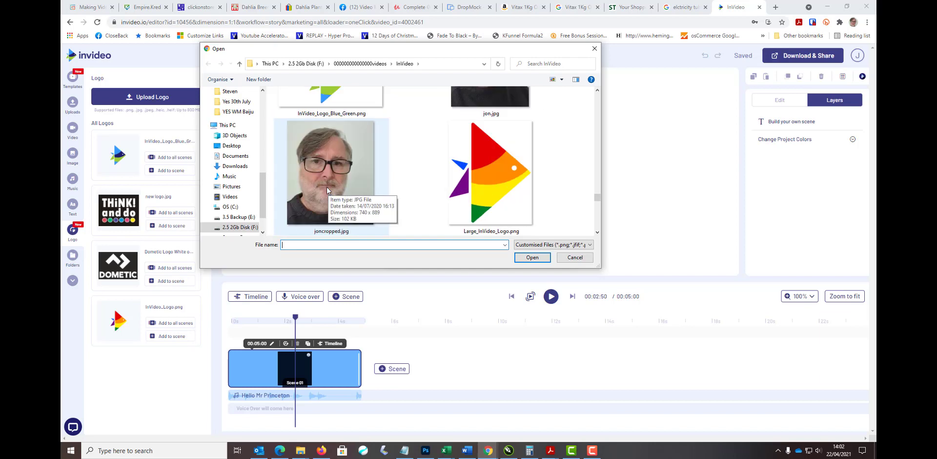
{"action": "scroll", "coordinate": [324, 187], "scroll_direction": "down", "scroll_amount": 10}
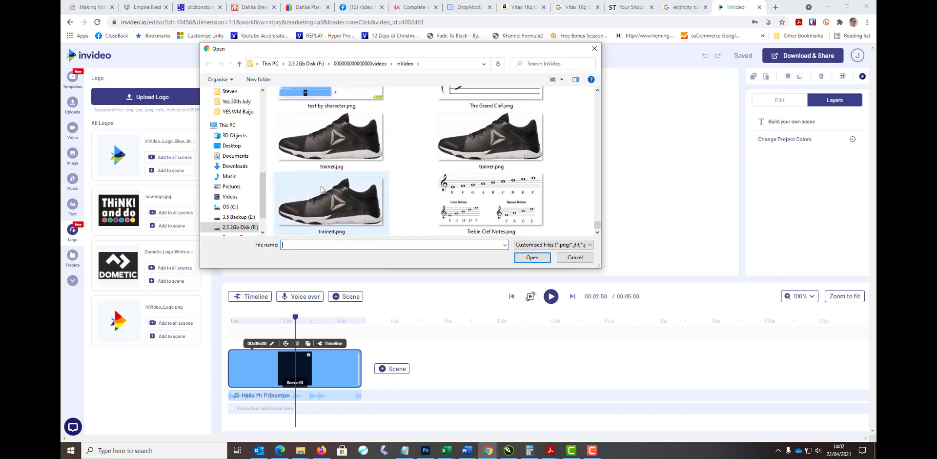
{"action": "scroll", "coordinate": [317, 190], "scroll_direction": "down", "scroll_amount": 8}
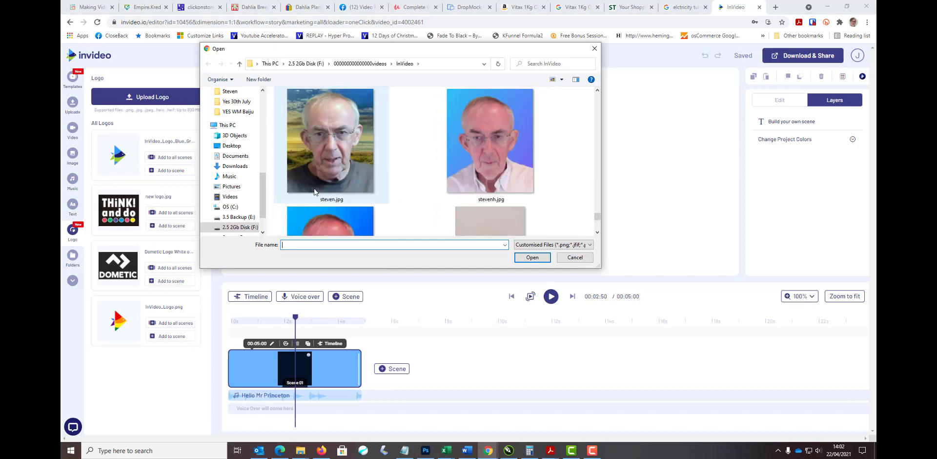
{"action": "scroll", "coordinate": [314, 192], "scroll_direction": "up", "scroll_amount": 15}
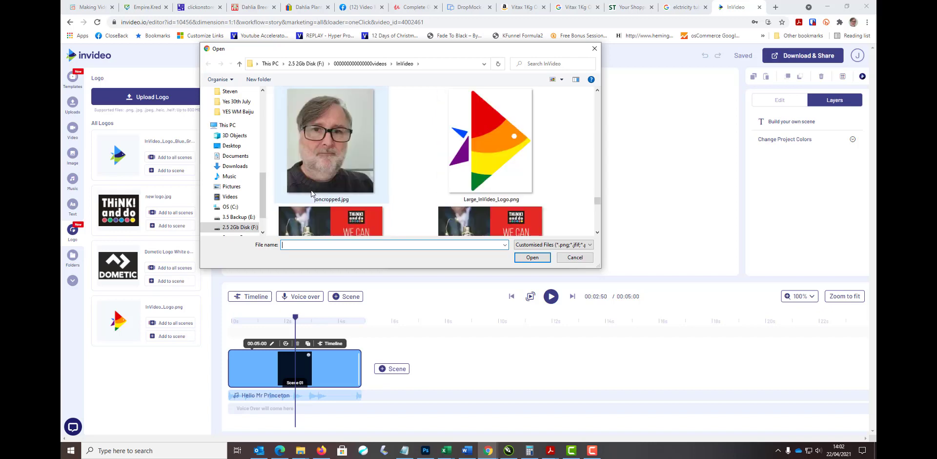
{"action": "left_click", "coordinate": [508, 144]}
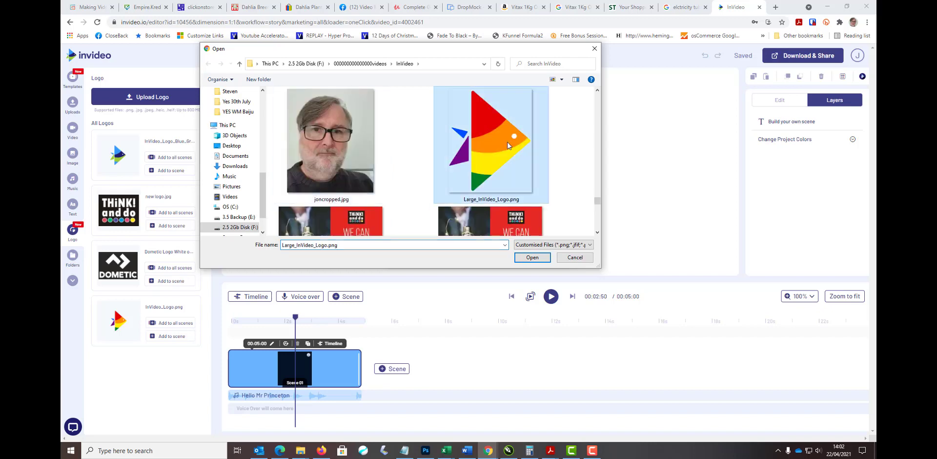
{"action": "left_click", "coordinate": [536, 258]}
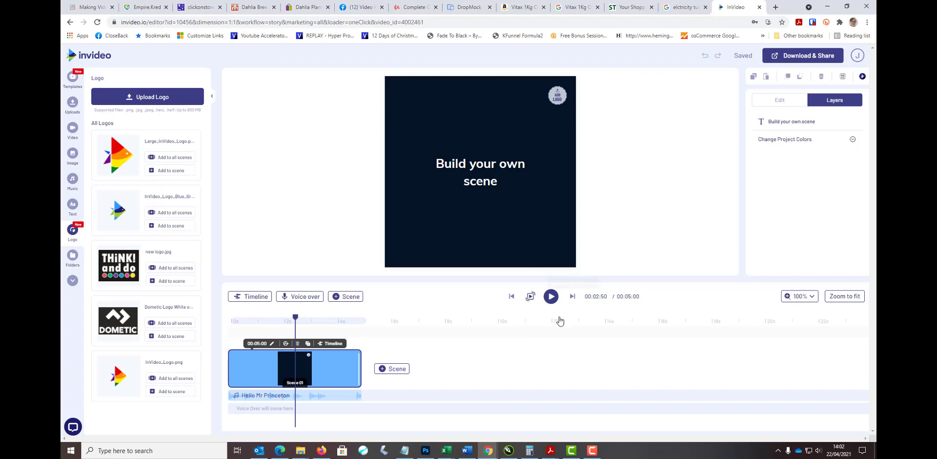
Add the Large_InVideo_Logo.png logo to all scenes and replace it with the new logo.jpg logo.
{"action": "left_click", "coordinate": [175, 157]}
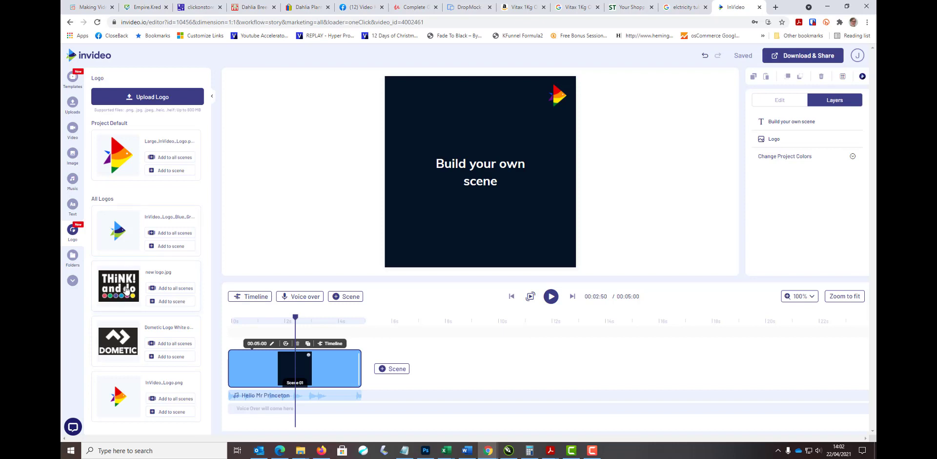
{"action": "left_click", "coordinate": [126, 291]}
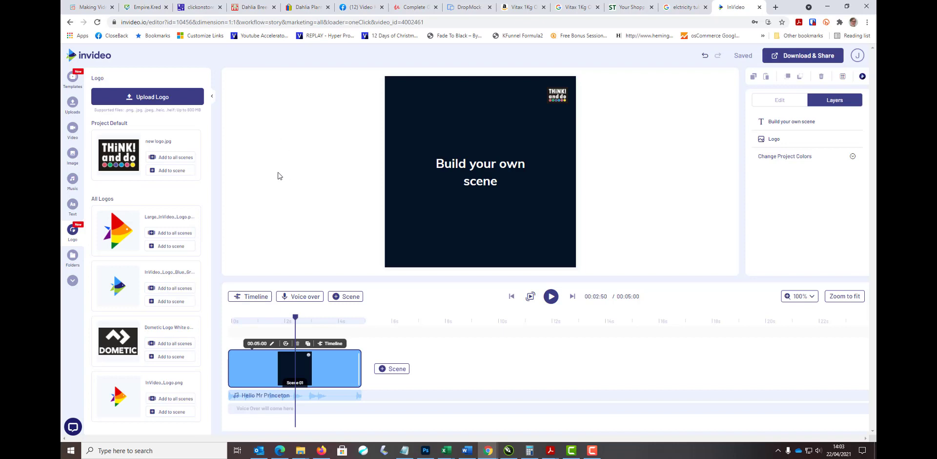
Create a new media folder named Product PNGs.
{"action": "left_click", "coordinate": [69, 257]}
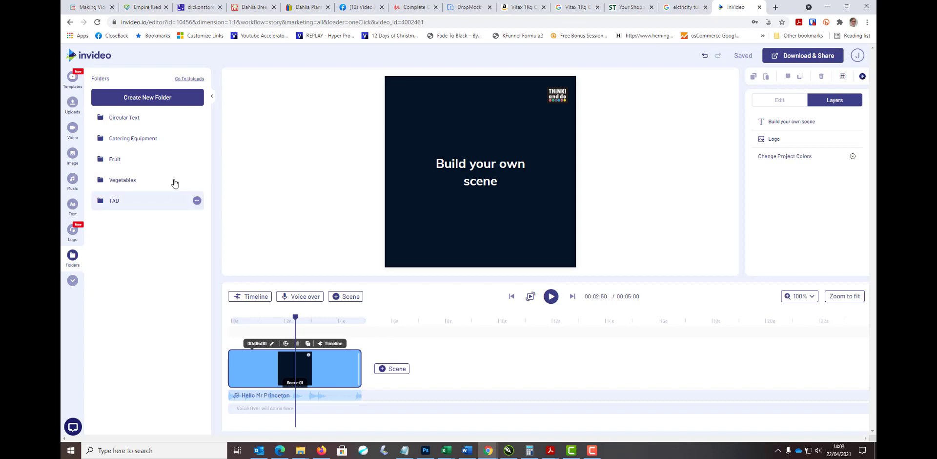
{"action": "left_click", "coordinate": [161, 102]}
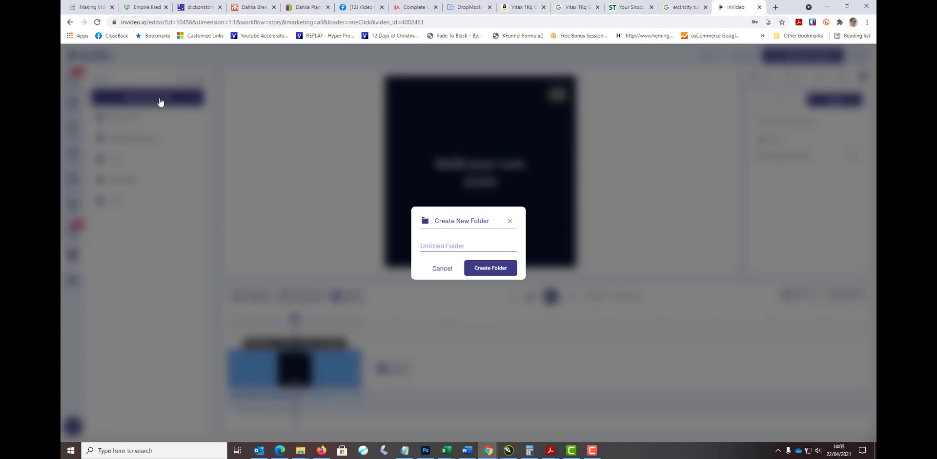
{"action": "type", "text": "Porduct PNGs"}
{"action": "left_click", "coordinate": [427, 245]}
{"action": "key", "text": "BackSpace"}
{"action": "key", "text": "Right"}
{"action": "type", "text": "o"}
{"action": "left_click", "coordinate": [503, 273]}
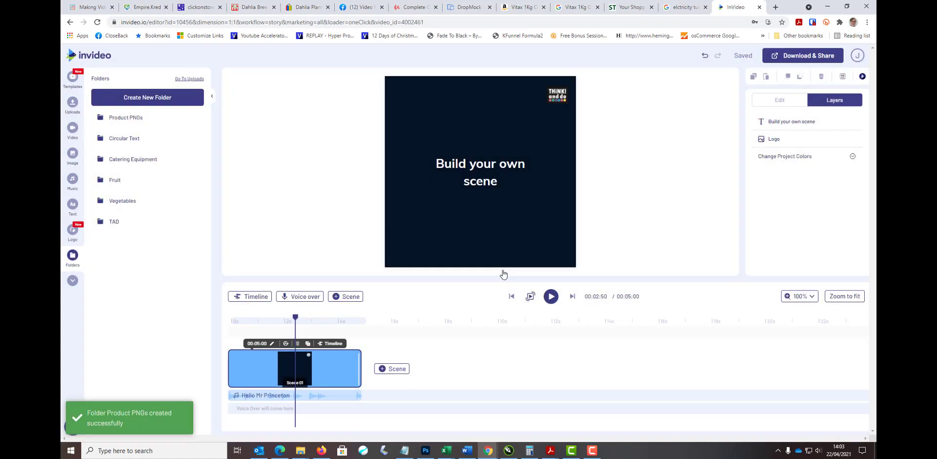
Open the Product PNGs folder and start a media upload, browsing to the 002 pngs folder on disk.
{"action": "double_click", "coordinate": [131, 118]}
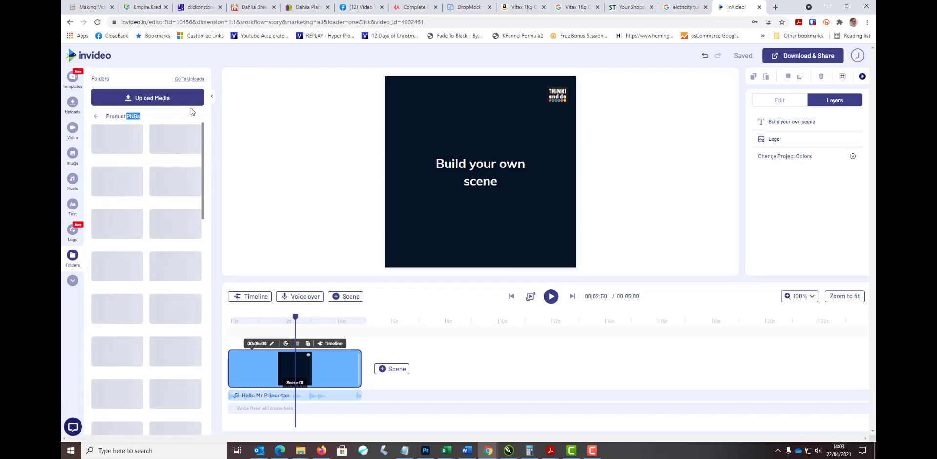
{"action": "left_click", "coordinate": [166, 99]}
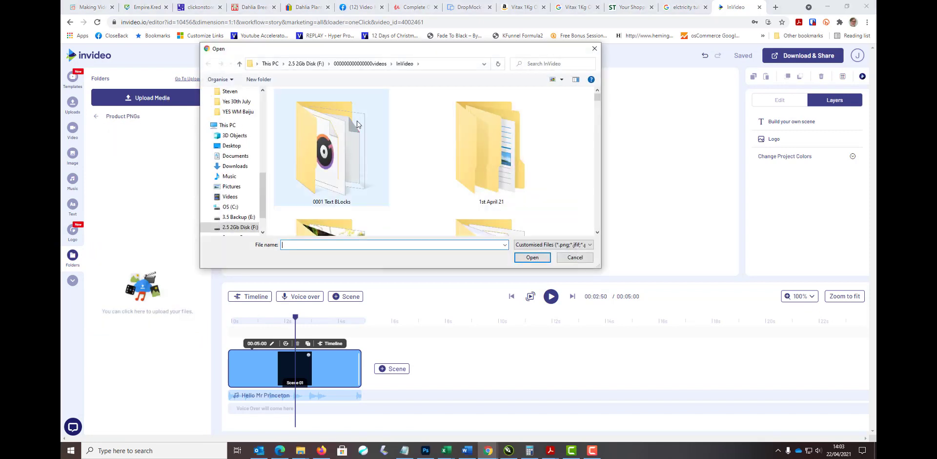
{"action": "scroll", "coordinate": [352, 134], "scroll_direction": "down", "scroll_amount": 5}
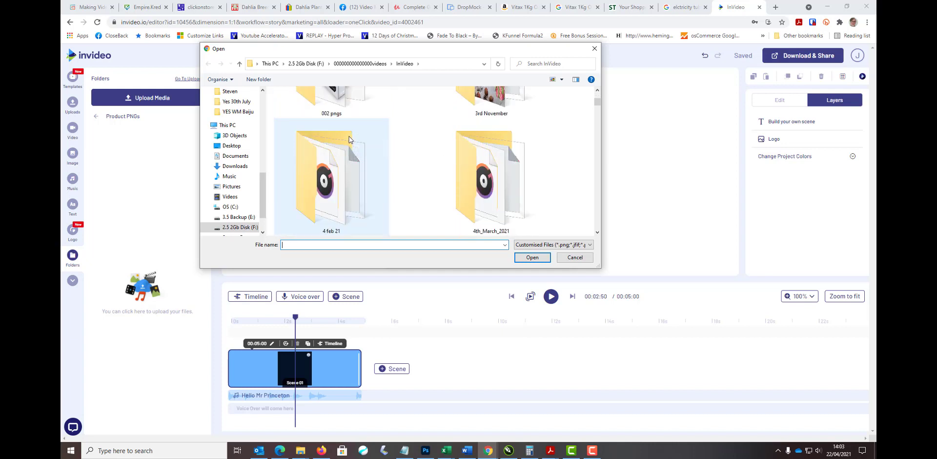
{"action": "scroll", "coordinate": [350, 136], "scroll_direction": "down", "scroll_amount": 1}
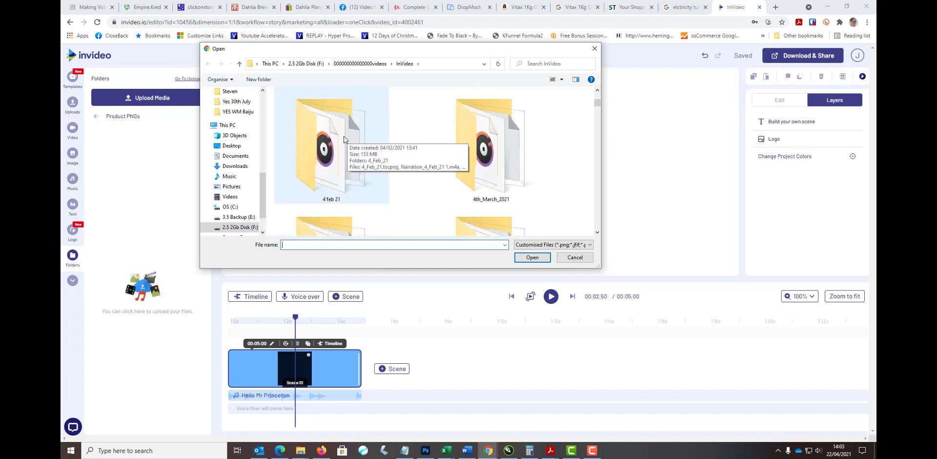
{"action": "scroll", "coordinate": [343, 138], "scroll_direction": "up", "scroll_amount": 3}
{"action": "double_click", "coordinate": [337, 136]}
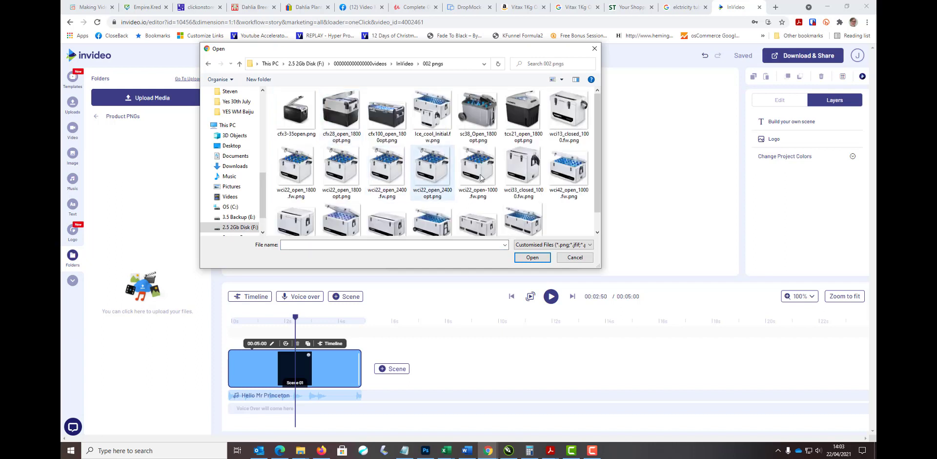
Upload all images in 002 pngs, from cfx3-35open.png to the last file, and check the uploaded thumbnails.
{"action": "mouse_move", "coordinate": [600, 145]}
{"action": "left_mouse_down"}
{"action": "mouse_move", "coordinate": [600, 171]}
{"action": "mouse_move", "coordinate": [604, 140]}
{"action": "left_mouse_up"}
{"action": "left_click", "coordinate": [295, 113]}
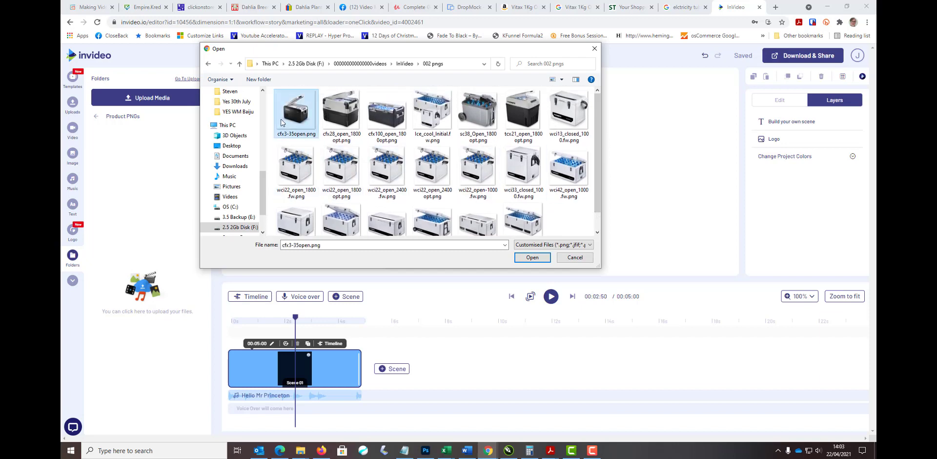
{"action": "left_click", "coordinate": [523, 210], "text": "shift"}
{"action": "left_click", "coordinate": [532, 257]}
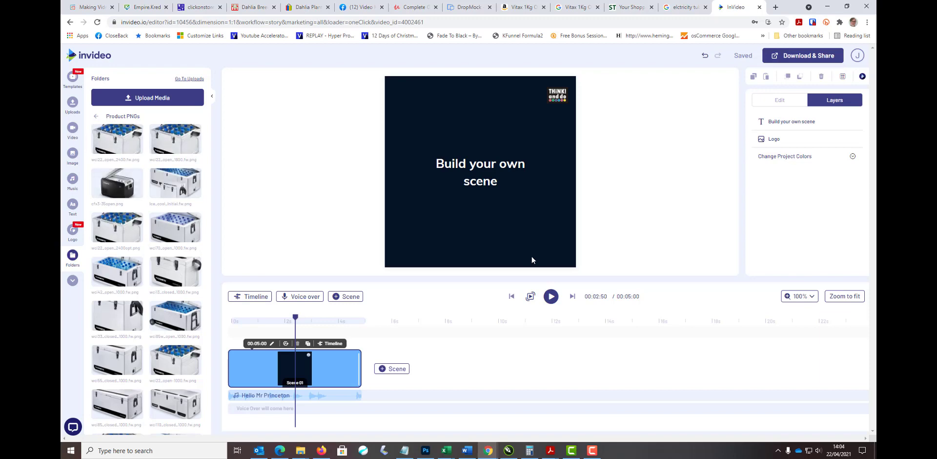
{"action": "scroll", "coordinate": [136, 291], "scroll_direction": "down", "scroll_amount": 4}
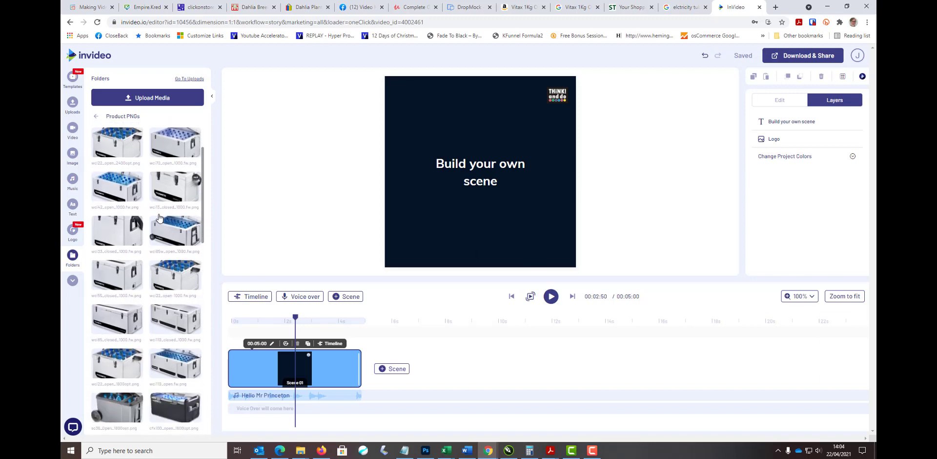
{"action": "scroll", "coordinate": [137, 293], "scroll_direction": "down", "scroll_amount": 5}
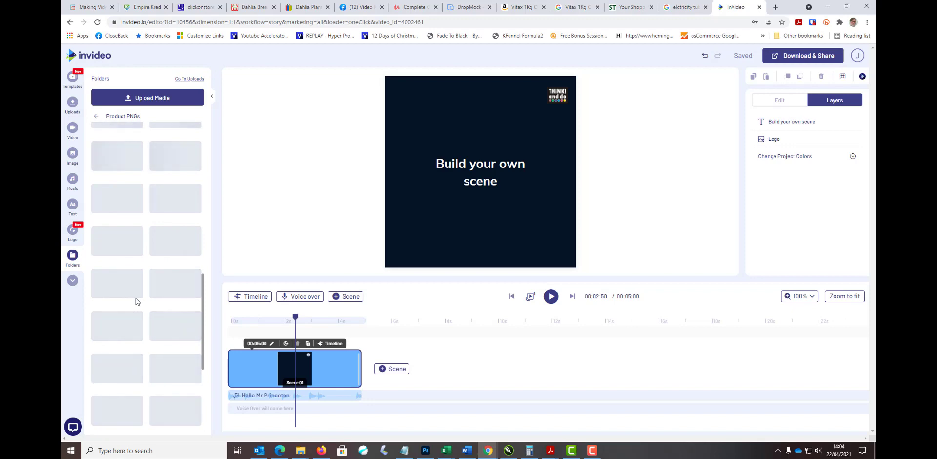
{"action": "scroll", "coordinate": [136, 301], "scroll_direction": "up", "scroll_amount": 3}
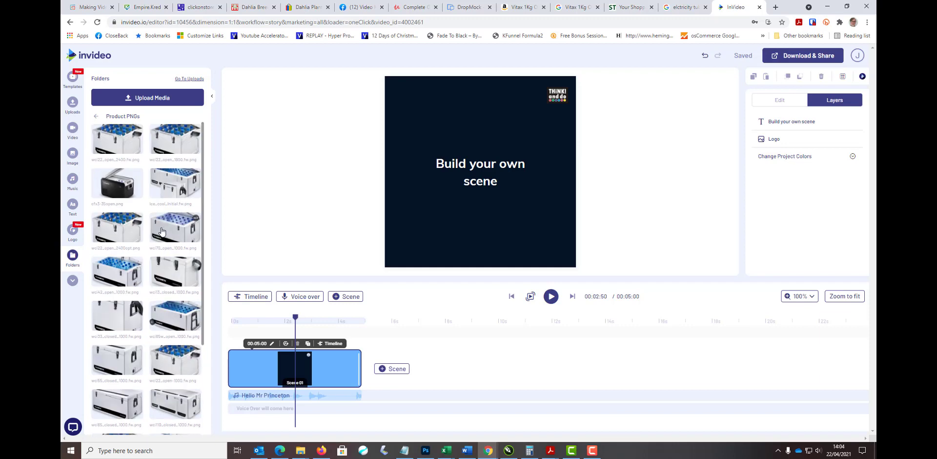
Replace the scene's "Build your own scene" text with "Fast Product Change Example", followed by a line break.
{"action": "left_click", "coordinate": [492, 191]}
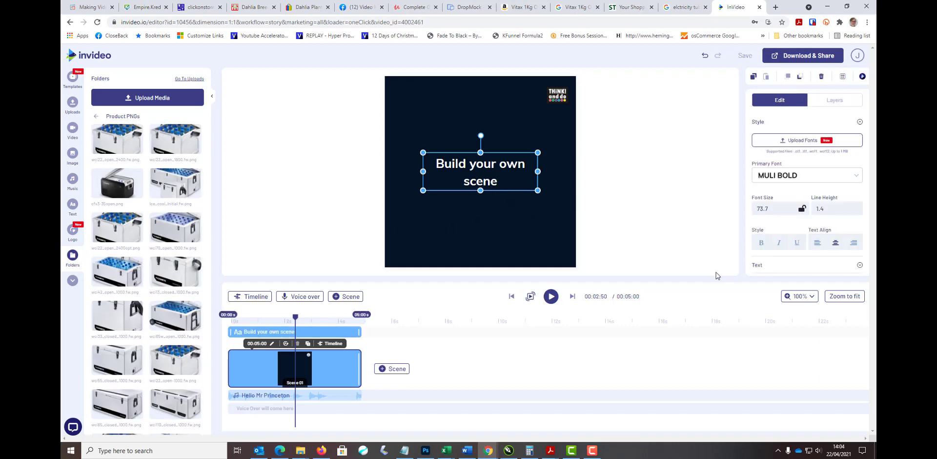
{"action": "left_click", "coordinate": [757, 264]}
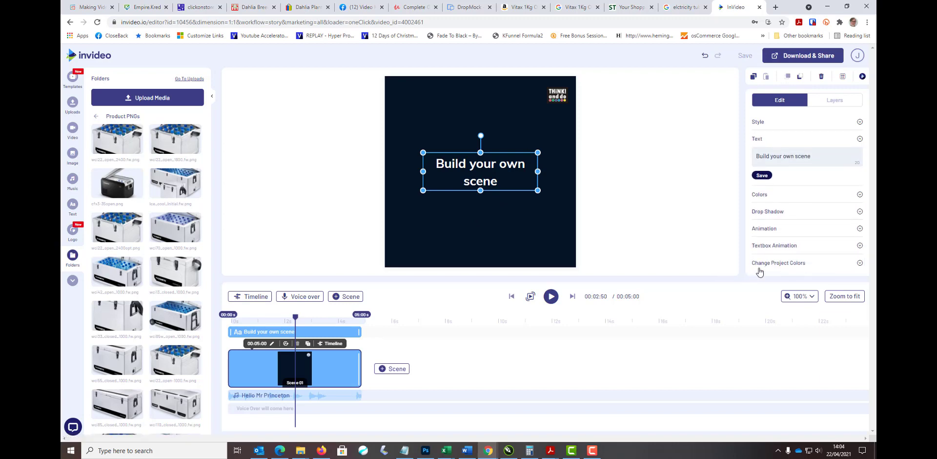
{"action": "left_click_drag", "start_coordinate": [812, 156], "coordinate": [754, 158]}
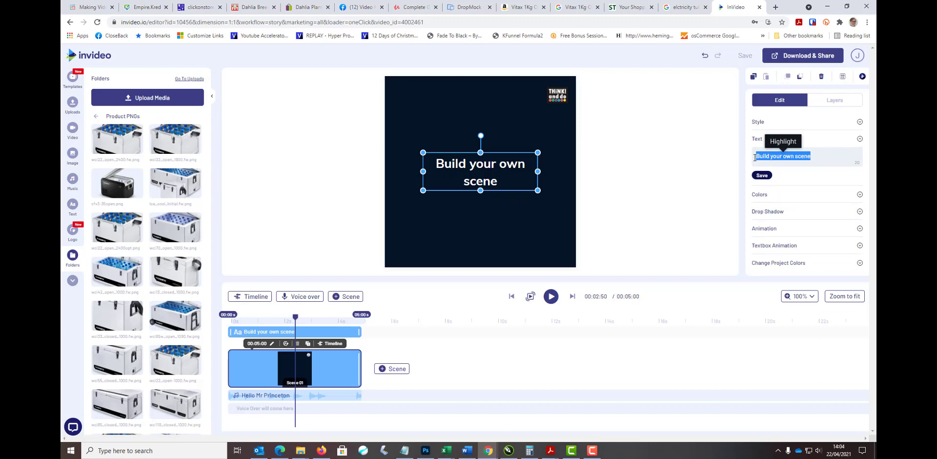
{"action": "type", "text": "Fast"}
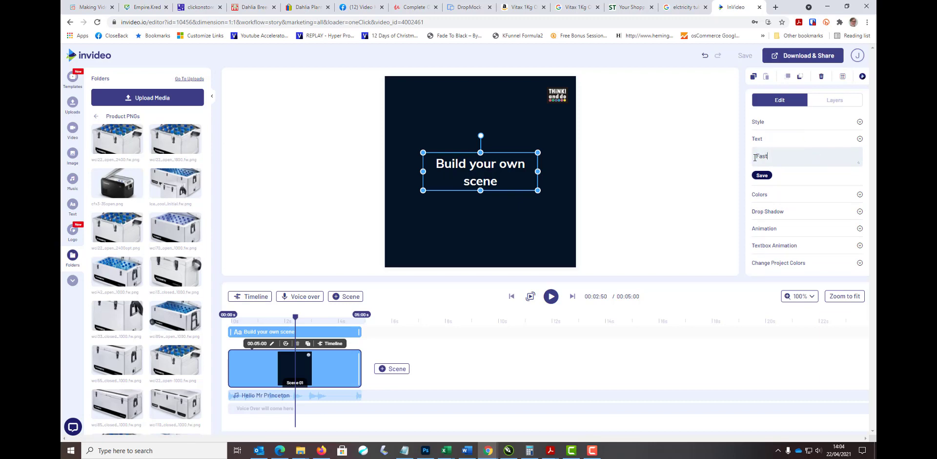
{"action": "type", "text": " Product Change"}
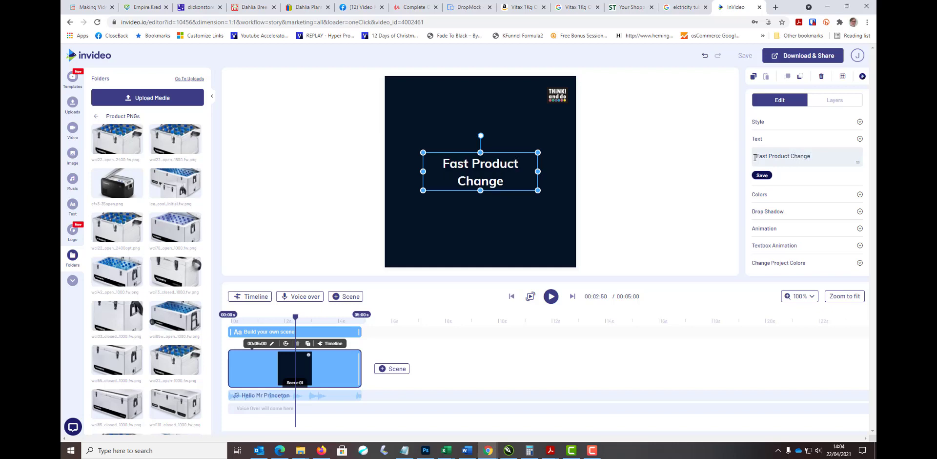
{"action": "type", "text": "E"}
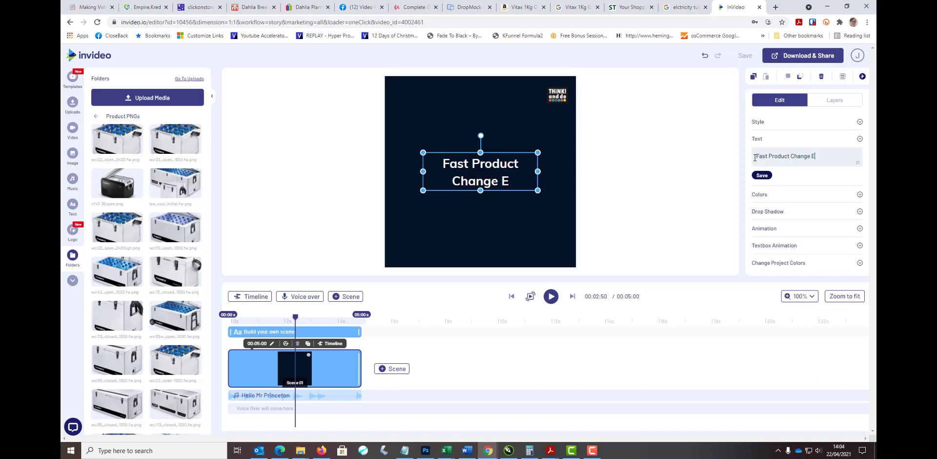
{"action": "type", "text": "xample"}
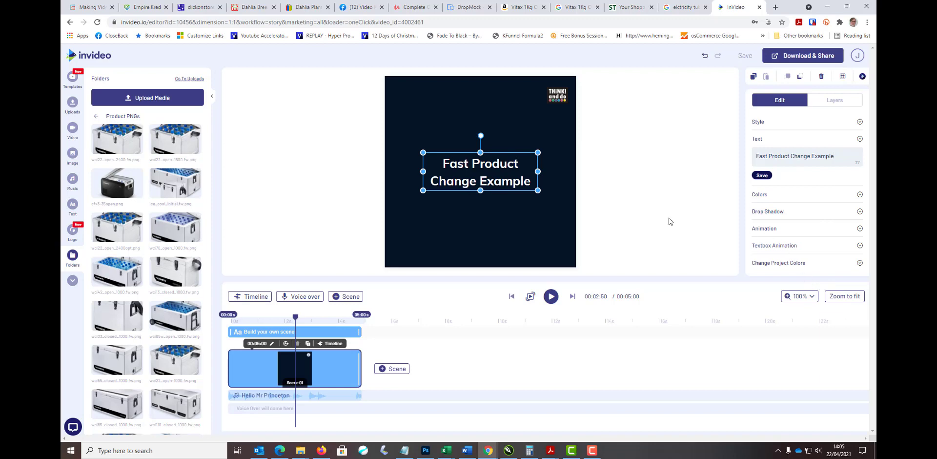
{"action": "key", "text": "Return"}
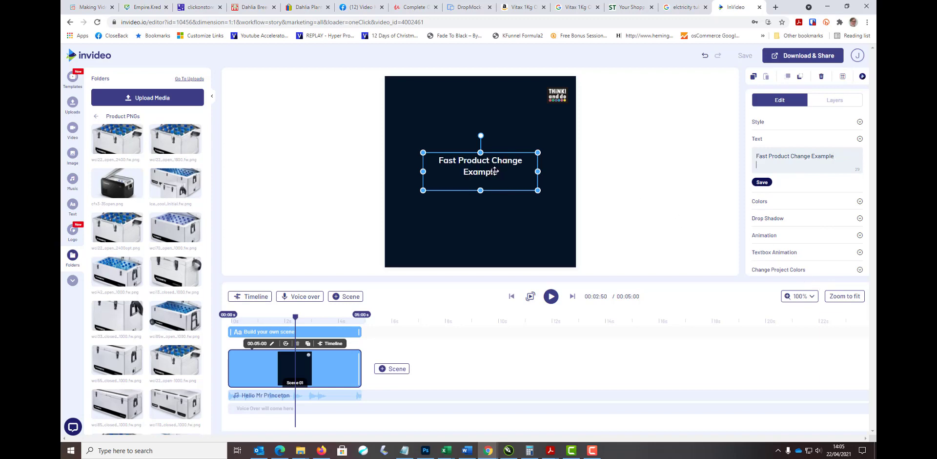
Move the title text to the upper part of the canvas beside the logo and resize its box to fit one line.
{"action": "left_click_drag", "start_coordinate": [489, 160], "coordinate": [468, 88]}
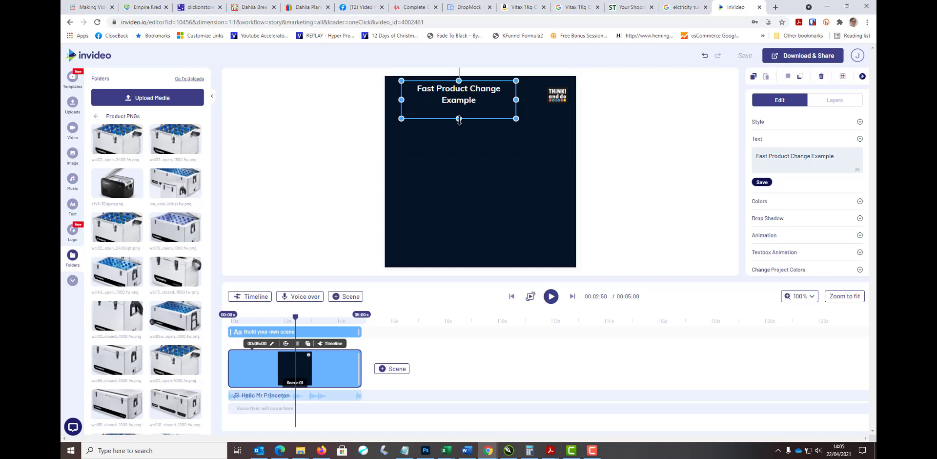
{"action": "left_click_drag", "start_coordinate": [459, 118], "coordinate": [460, 109]}
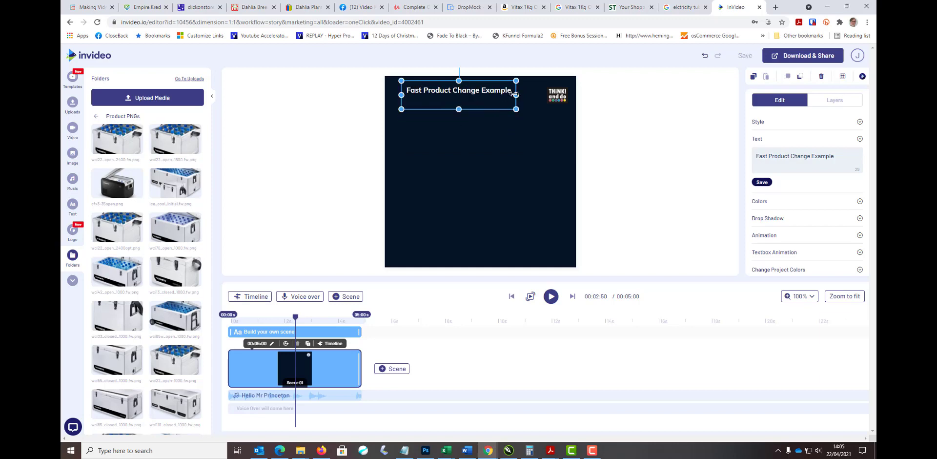
{"action": "left_click_drag", "start_coordinate": [515, 94], "coordinate": [526, 94]}
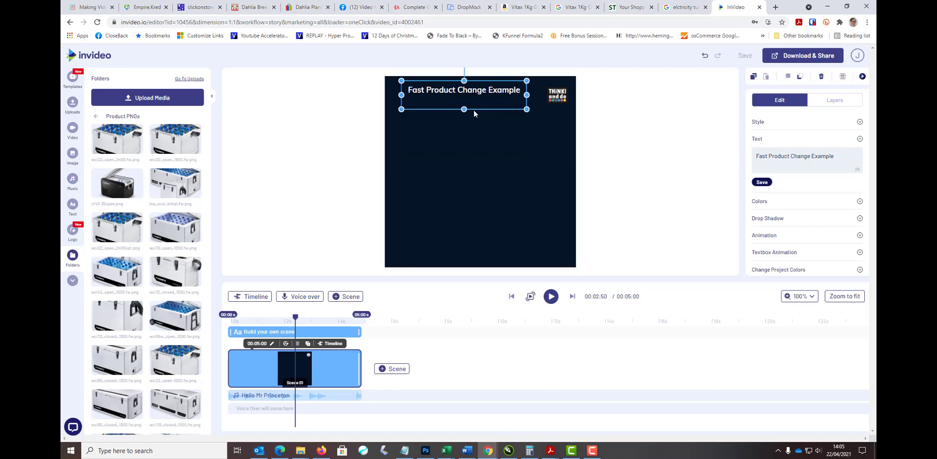
{"action": "left_click_drag", "start_coordinate": [466, 110], "coordinate": [463, 100]}
{"action": "left_click", "coordinate": [482, 176]}
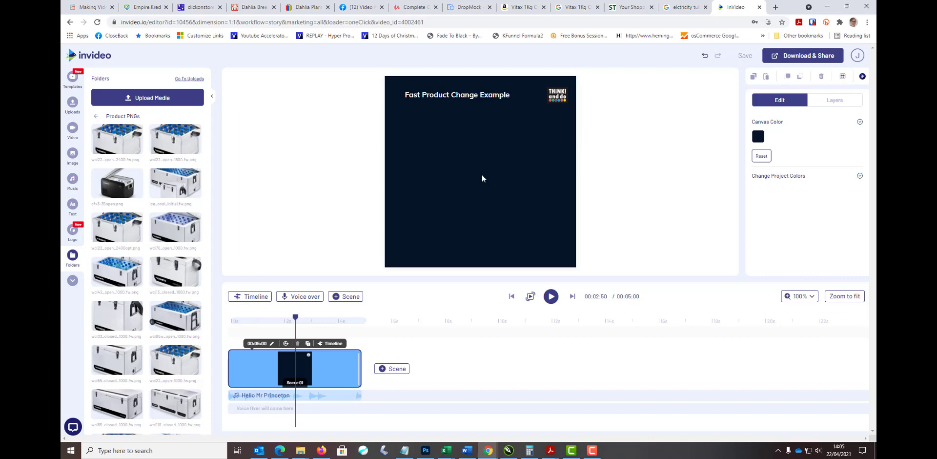
Examine the title's font, colour, drop shadow, text animation and textbox animation settings, plus the template, brand and custom project colours.
{"action": "left_click", "coordinate": [477, 97]}
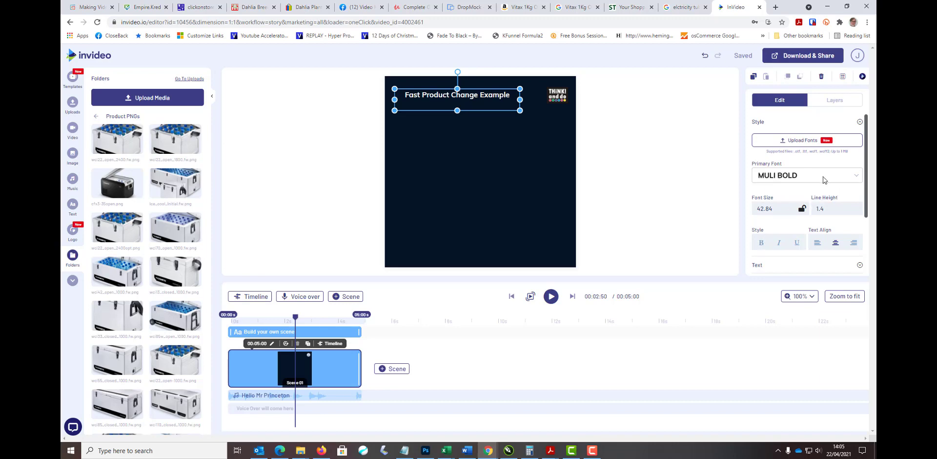
{"action": "scroll", "coordinate": [823, 182], "scroll_direction": "down", "scroll_amount": 2}
{"action": "left_click", "coordinate": [765, 202]}
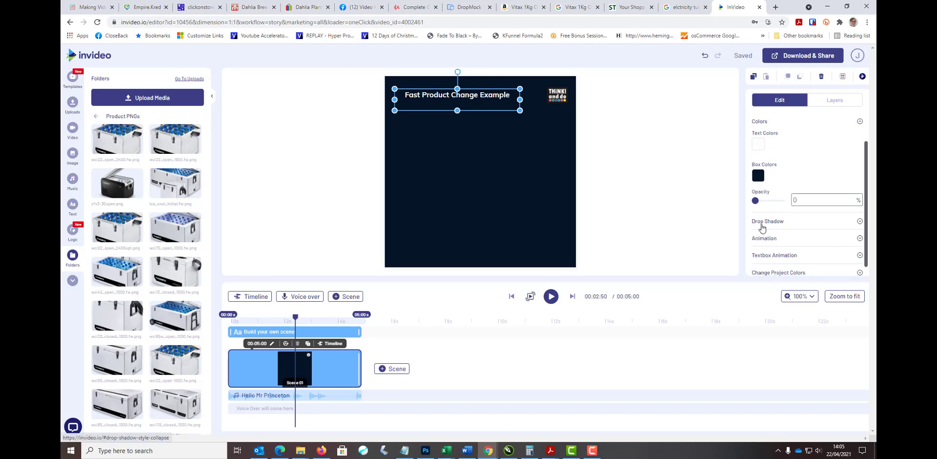
{"action": "left_click", "coordinate": [763, 222]}
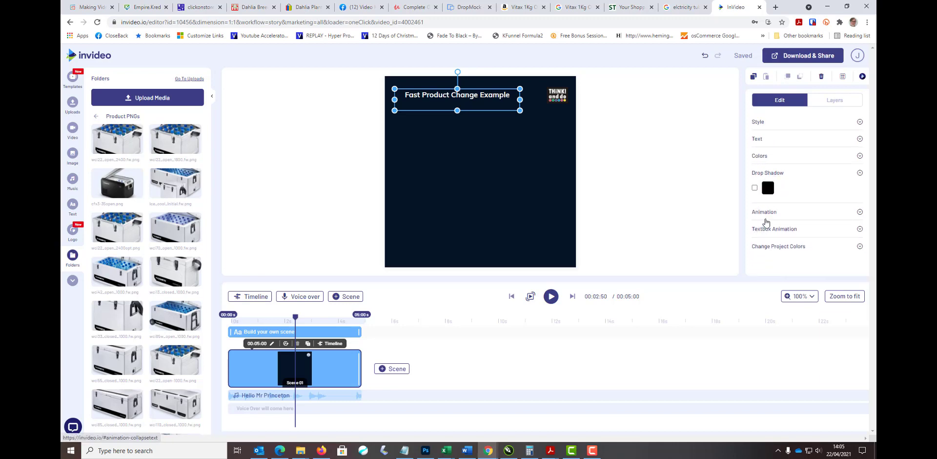
{"action": "left_click", "coordinate": [769, 212]}
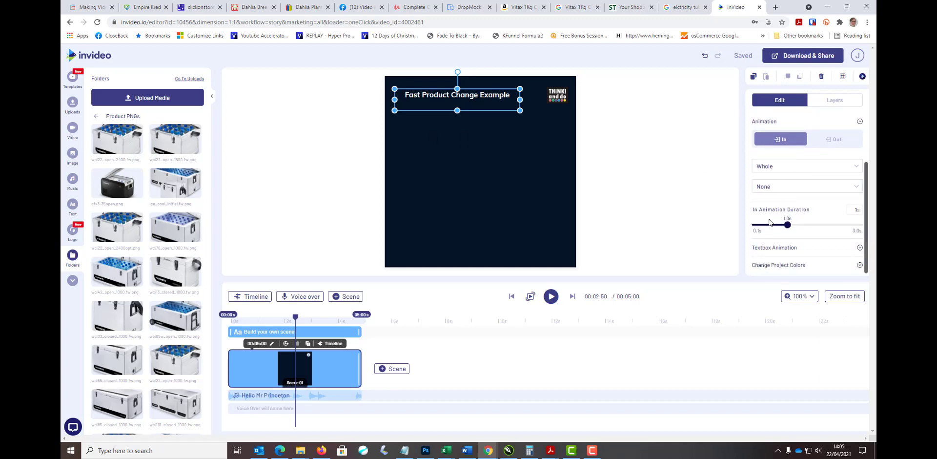
{"action": "mouse_move", "coordinate": [787, 229]}
{"action": "left_mouse_down"}
{"action": "mouse_move", "coordinate": [754, 230]}
{"action": "mouse_move", "coordinate": [790, 224]}
{"action": "left_mouse_up"}
{"action": "left_click", "coordinate": [779, 245]}
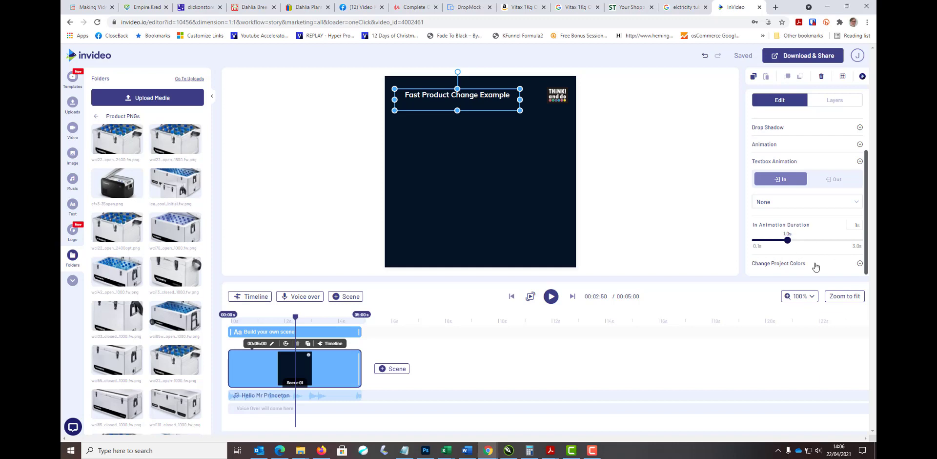
{"action": "left_click", "coordinate": [781, 264]}
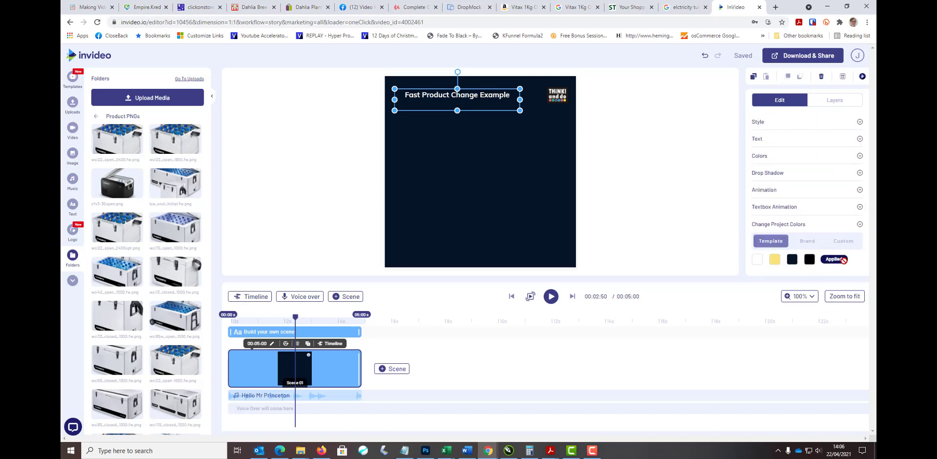
{"action": "left_click", "coordinate": [805, 241]}
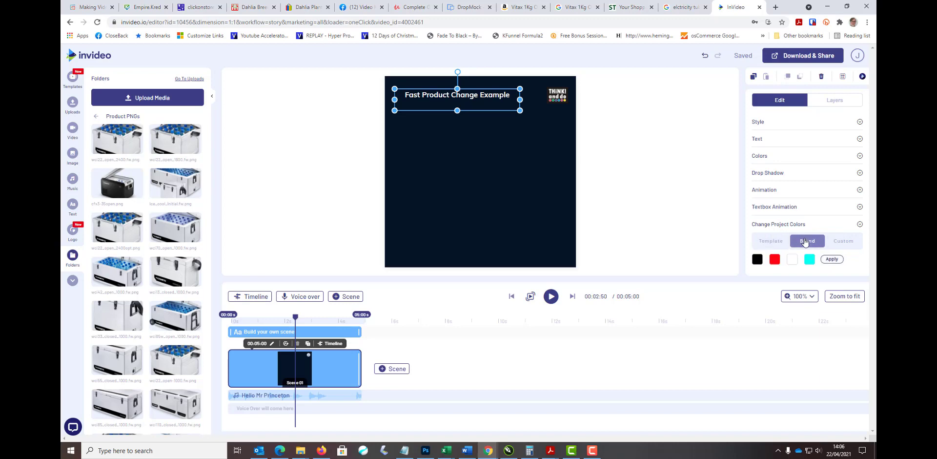
{"action": "left_click", "coordinate": [846, 241]}
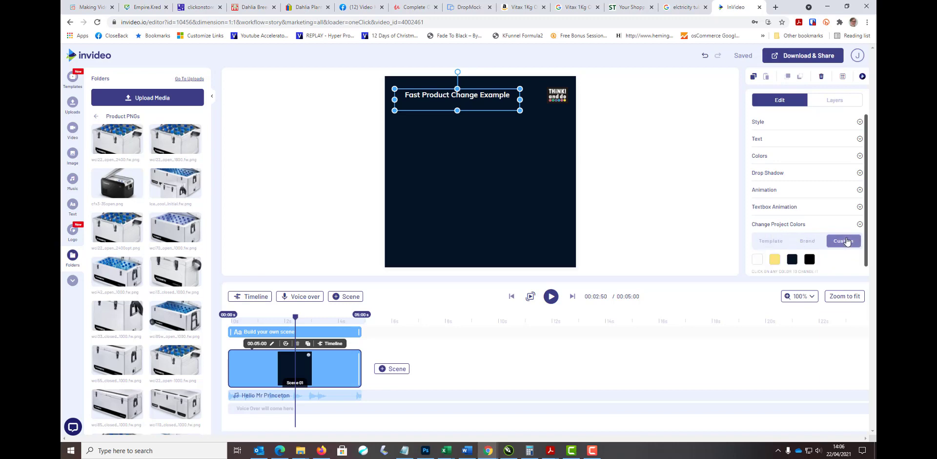
{"action": "left_click", "coordinate": [642, 206]}
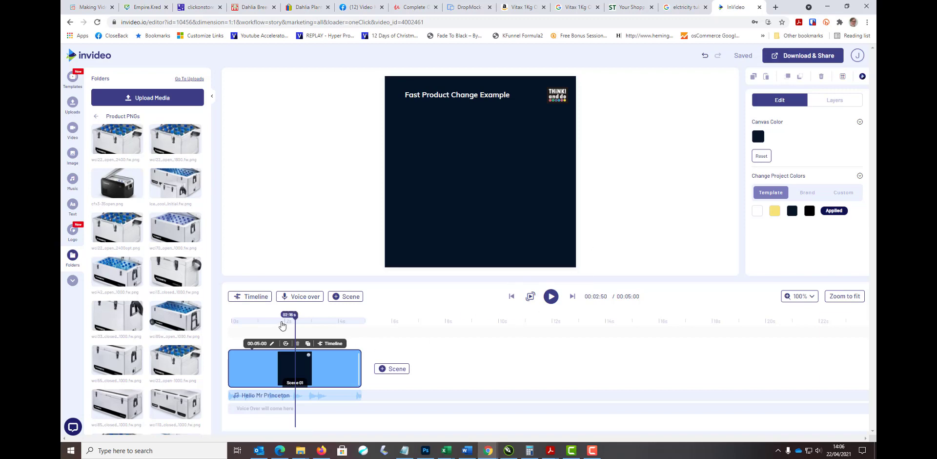
Open Scene 1's layer timeline, add the open Cool Ice 22 cooler image, and shrink and centre it below the title.
{"action": "left_click", "coordinate": [258, 297]}
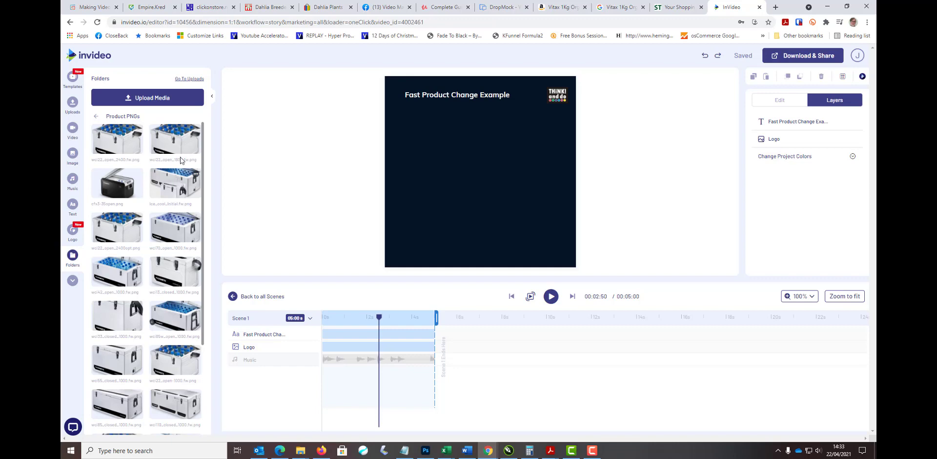
{"action": "left_click_drag", "start_coordinate": [175, 149], "coordinate": [479, 187]}
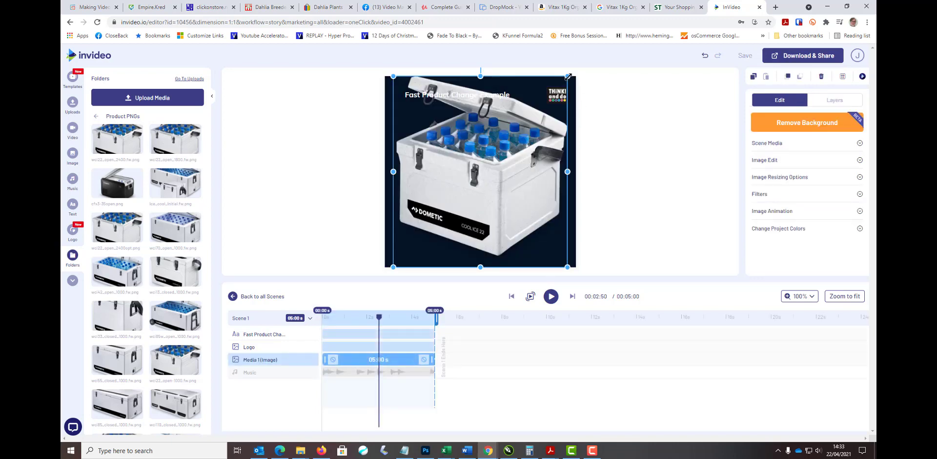
{"action": "left_click_drag", "start_coordinate": [568, 77], "coordinate": [526, 152]}
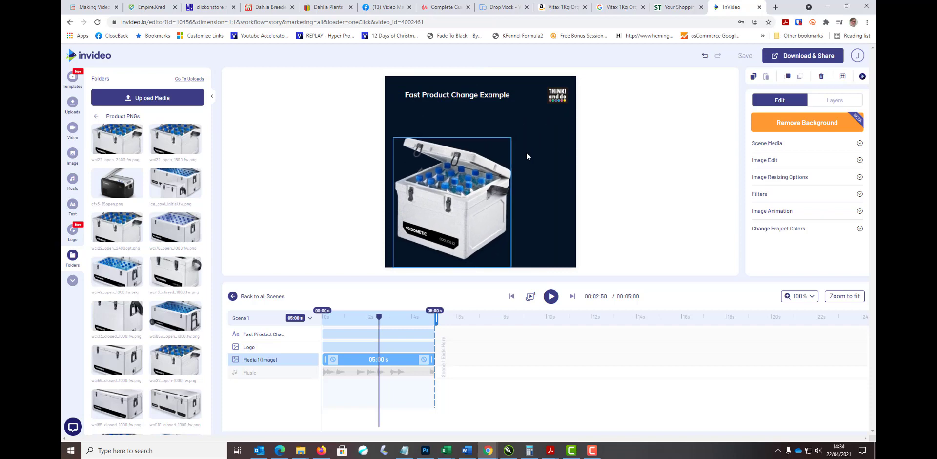
{"action": "left_click_drag", "start_coordinate": [449, 198], "coordinate": [483, 174]}
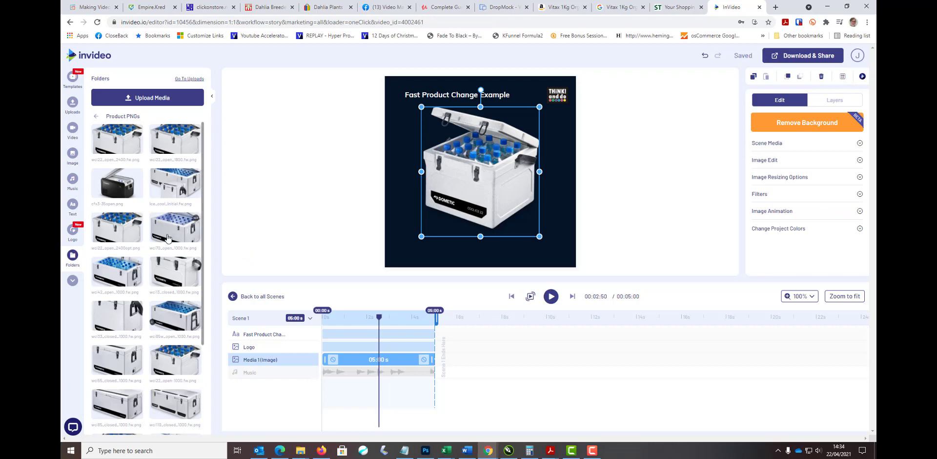
Add the open CFX3-35 cooler image as a new layer and enlarge it to cover the cooler already on the canvas.
{"action": "left_click_drag", "start_coordinate": [112, 194], "coordinate": [464, 195]}
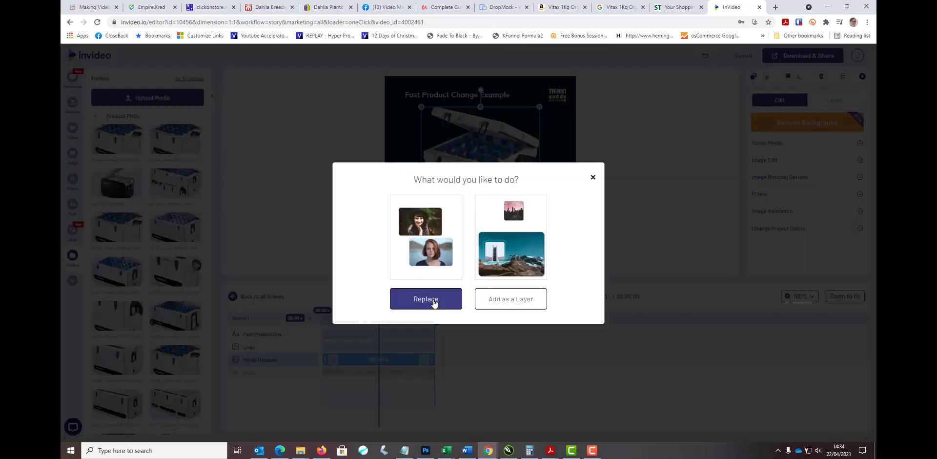
{"action": "left_click", "coordinate": [506, 300]}
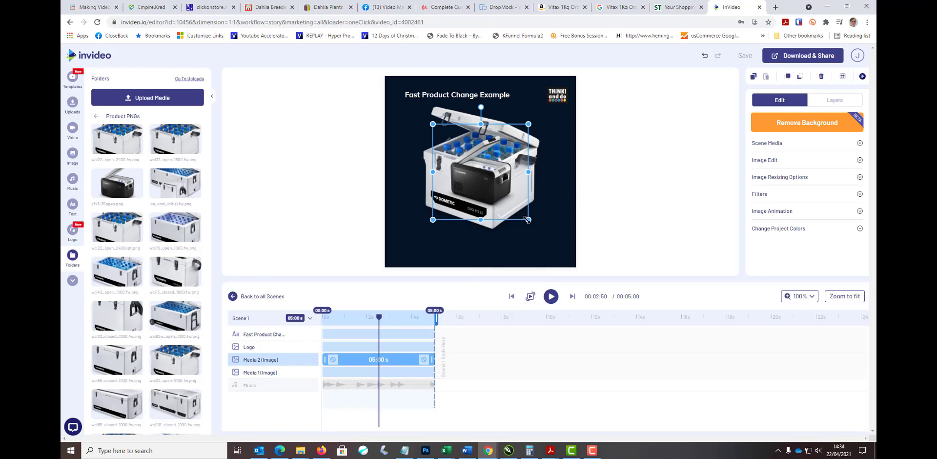
{"action": "left_click_drag", "start_coordinate": [527, 220], "coordinate": [551, 250]}
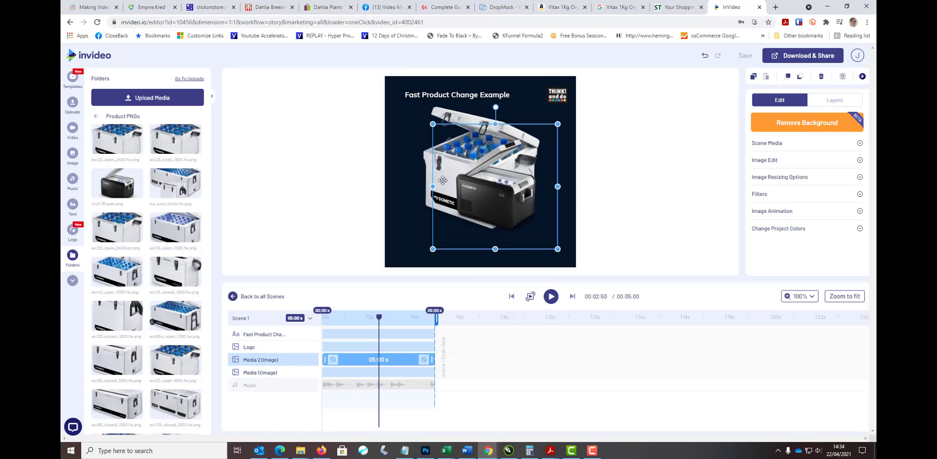
{"action": "left_click_drag", "start_coordinate": [432, 124], "coordinate": [384, 107]}
{"action": "left_click", "coordinate": [385, 105]}
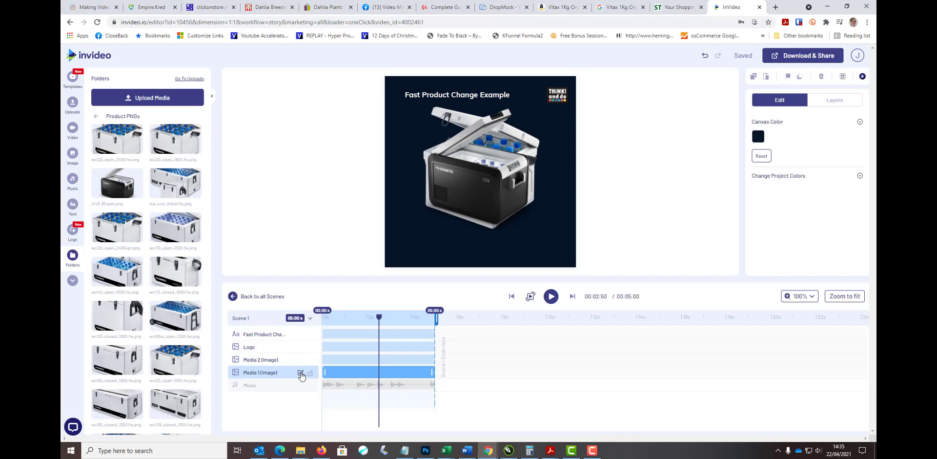
Rename the Media 1 (Image) layer as WCI22.
{"action": "key", "text": "BackSpace"}
{"action": "key", "text": "BackSpace"}
{"action": "key", "text": "BackSpace"}
{"action": "key", "text": "BackSpace"}
{"action": "key", "text": "BackSpace"}
{"action": "key", "text": "BackSpace"}
{"action": "key", "text": "BackSpace"}
{"action": "key", "text": "BackSpace"}
{"action": "key", "text": "BackSpace"}
{"action": "key", "text": "BackSpace"}
{"action": "type", "text": "WCI22"}
Rename the Media 2 (Image) layer as CFX3-35.
{"action": "left_click", "coordinate": [298, 360]}
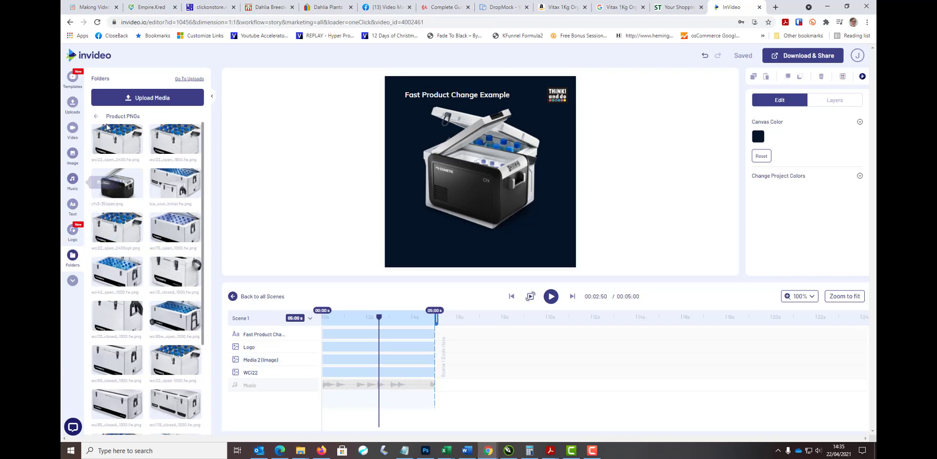
{"action": "left_click", "coordinate": [283, 361]}
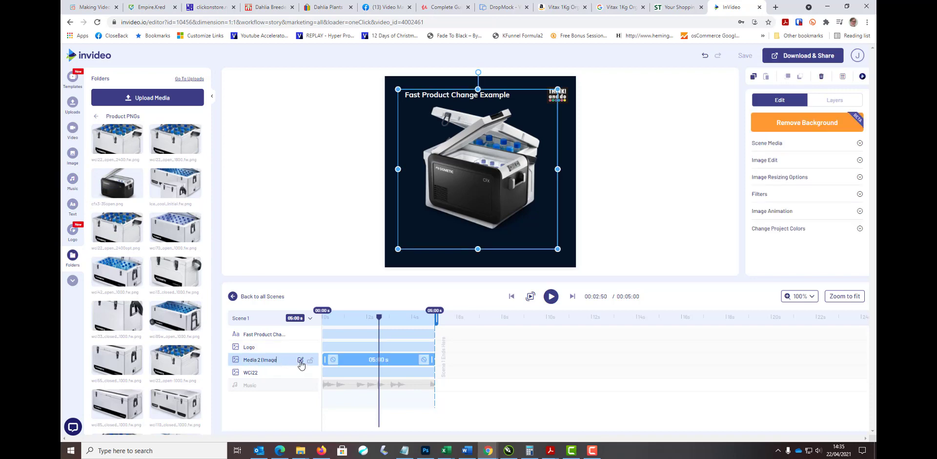
{"action": "key", "text": "BackSpace"}
{"action": "key", "text": "BackSpace"}
{"action": "key", "text": "BackSpace"}
{"action": "key", "text": "BackSpace"}
{"action": "key", "text": "BackSpace"}
{"action": "key", "text": "BackSpace"}
{"action": "key", "text": "BackSpace"}
{"action": "key", "text": "BackSpace"}
{"action": "key", "text": "BackSpace"}
{"action": "key", "text": "BackSpace"}
{"action": "key", "text": "BackSpace"}
{"action": "key", "text": "BackSpace"}
{"action": "type", "text": "CFX"}
{"action": "key", "text": "Return"}
{"action": "left_click", "coordinate": [300, 361]}
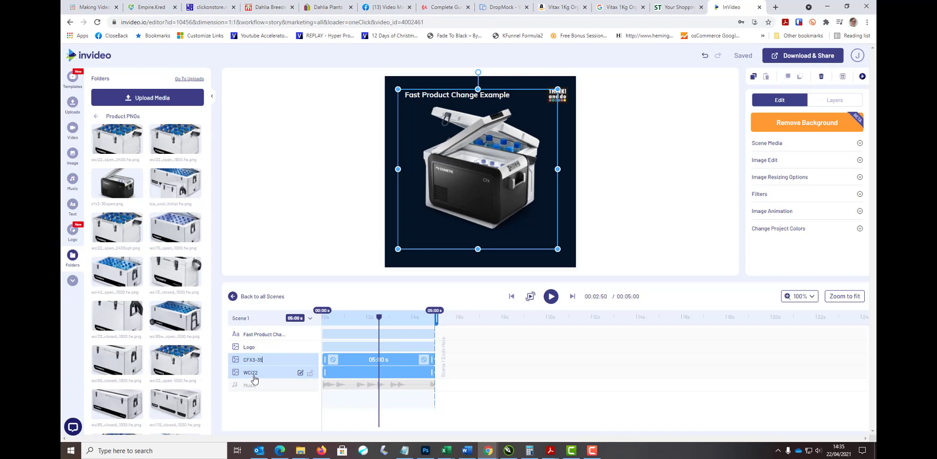
Add the open WCI70 cooler image to the scene and enlarge it to cover the coolers beneath.
{"action": "left_click", "coordinate": [167, 235]}
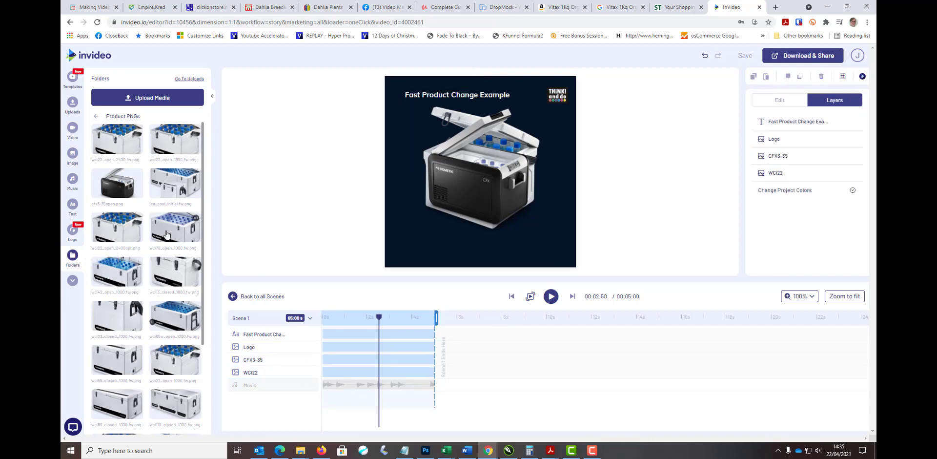
{"action": "left_click", "coordinate": [166, 234]}
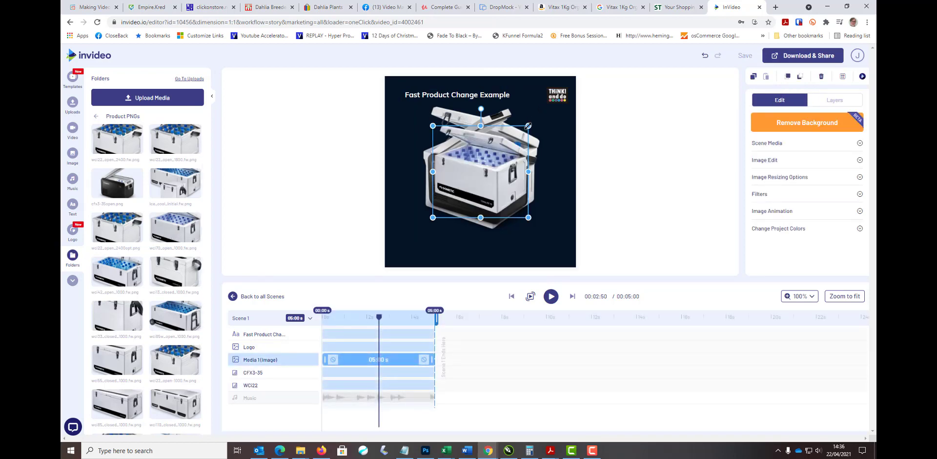
{"action": "left_click_drag", "start_coordinate": [528, 126], "coordinate": [548, 107]}
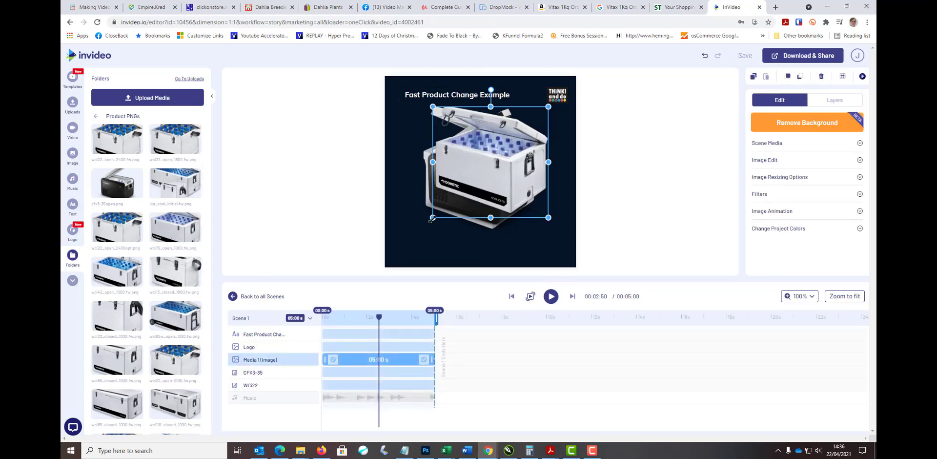
{"action": "left_click_drag", "start_coordinate": [433, 218], "coordinate": [406, 238]}
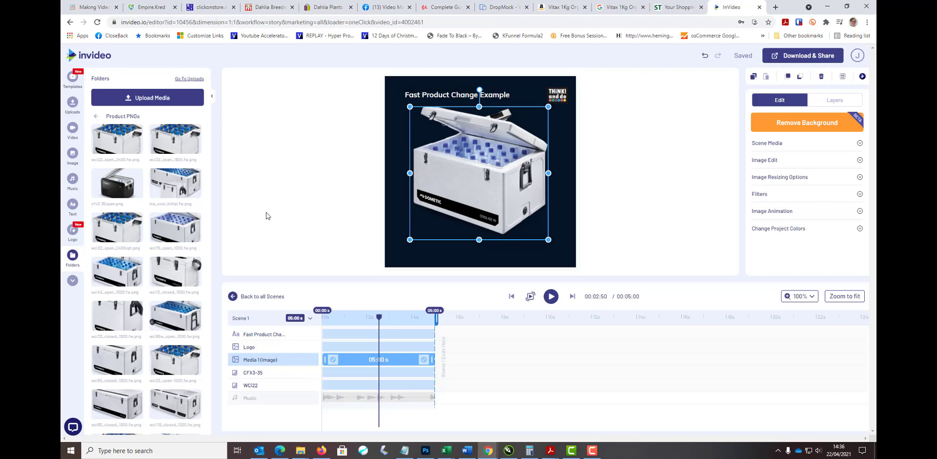
Rename the newly added white cooler's image layer as WCI70.
{"action": "left_click", "coordinate": [298, 360]}
{"action": "key", "text": "BackSpace"}
{"action": "key", "text": "BackSpace"}
{"action": "key", "text": "BackSpace"}
{"action": "key", "text": "BackSpace"}
{"action": "key", "text": "BackSpace"}
{"action": "key", "text": "BackSpace"}
{"action": "type", "text": "W"}
{"action": "scroll", "coordinate": [152, 326], "scroll_direction": "down", "scroll_amount": 3}
{"action": "scroll", "coordinate": [149, 329], "scroll_direction": "down", "scroll_amount": 1}
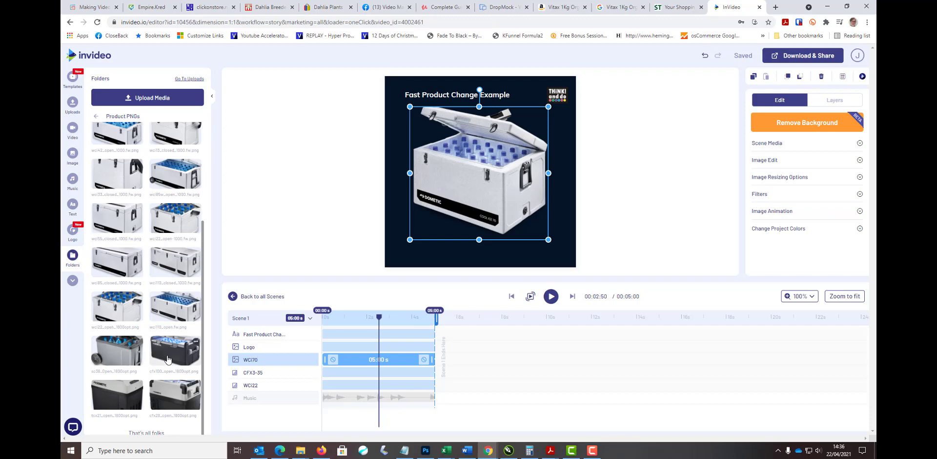
{"action": "key", "text": "Return"}
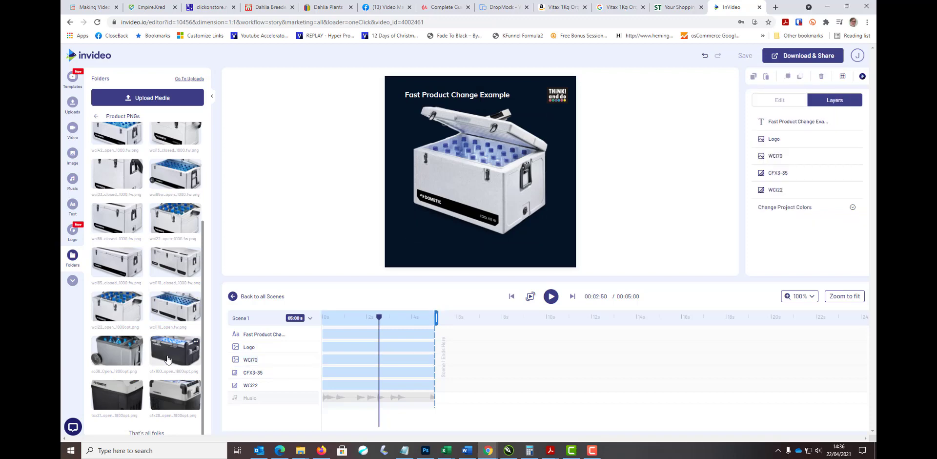
Add the open CFX100 cooler image to the scene and enlarge it to nearly the full canvas width.
{"action": "left_click", "coordinate": [167, 360]}
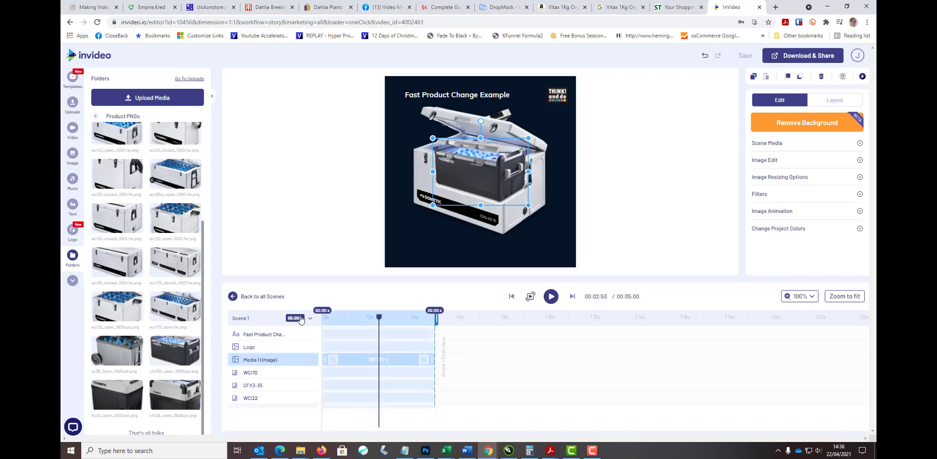
{"action": "left_click_drag", "start_coordinate": [527, 138], "coordinate": [566, 115]}
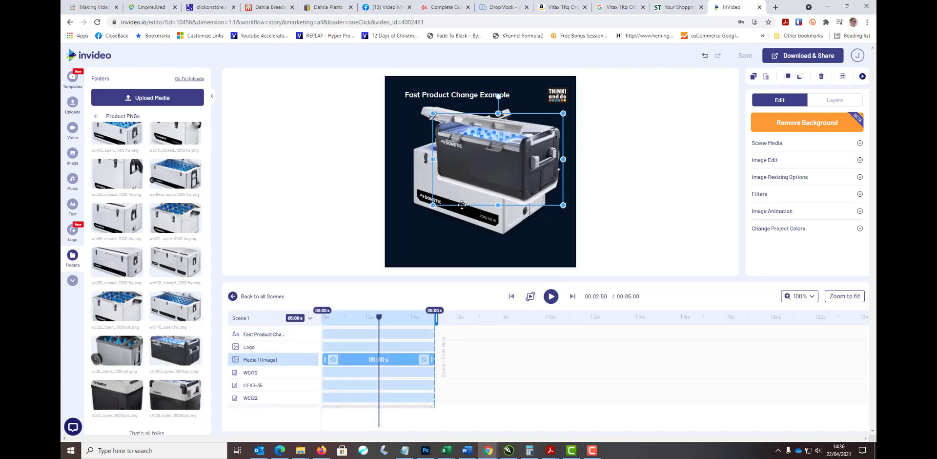
{"action": "left_click_drag", "start_coordinate": [433, 205], "coordinate": [391, 227]}
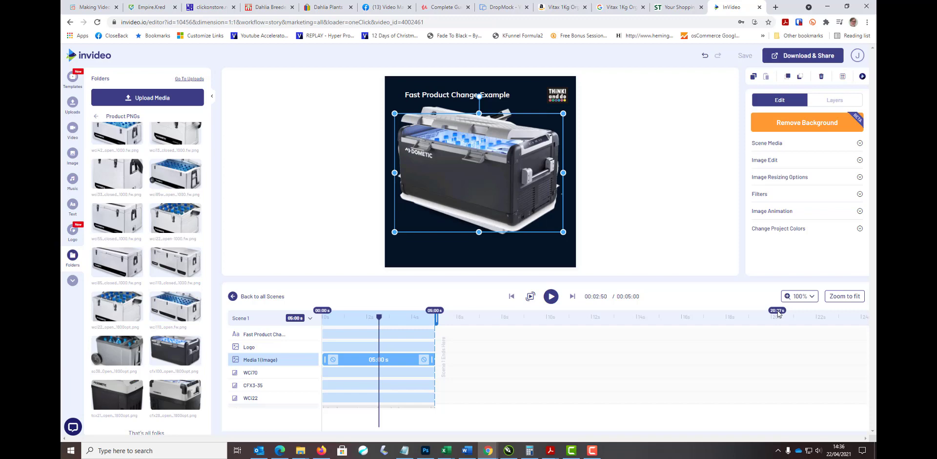
Rename the newly added dark cooler's image layer as CFX100.
{"action": "key", "text": "BackSpace"}
{"action": "key", "text": "BackSpace"}
{"action": "key", "text": "BackSpace"}
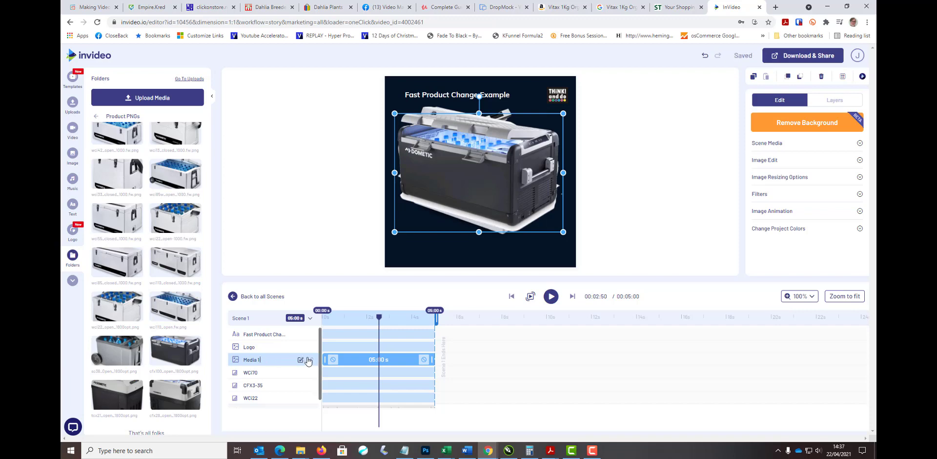
{"action": "key", "text": "BackSpace"}
{"action": "key", "text": "BackSpace"}
{"action": "key", "text": "BackSpace"}
{"action": "key", "text": "BackSpace"}
{"action": "left_click", "coordinate": [501, 421]}
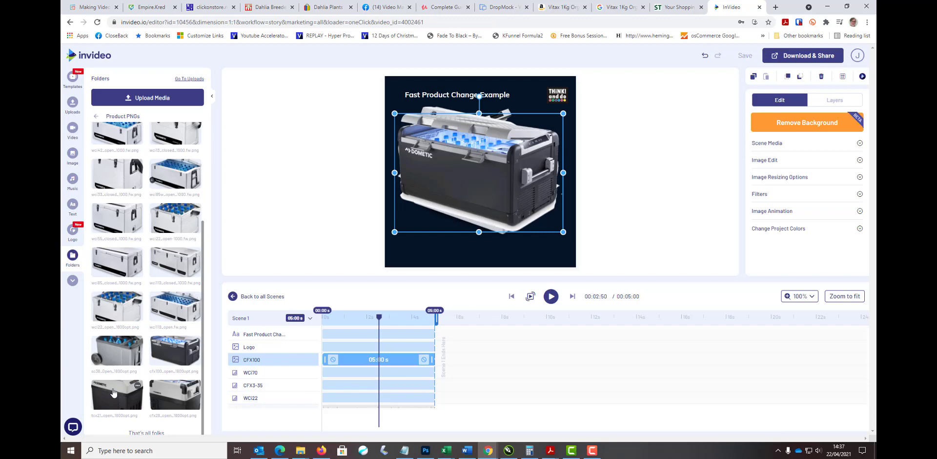
Add the open TCX21 cooler image to the scene and enlarge it to cover most of the coolers beneath.
{"action": "key", "text": "Escape"}
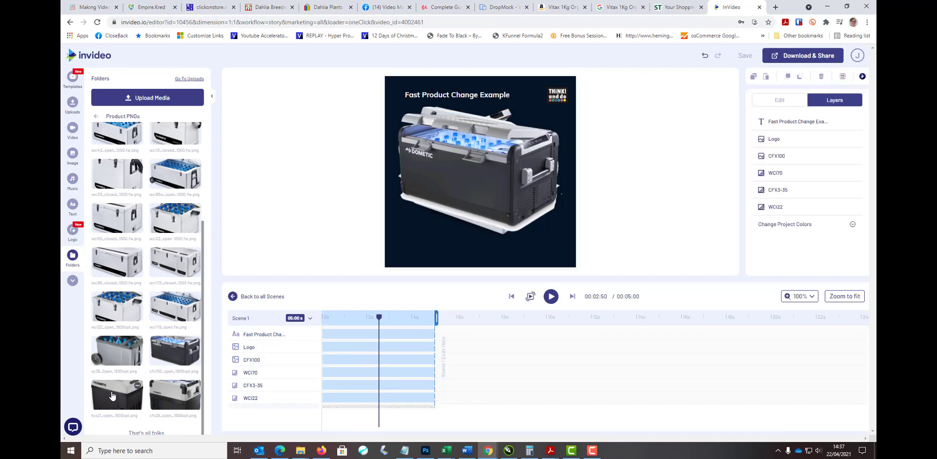
{"action": "left_click", "coordinate": [112, 395]}
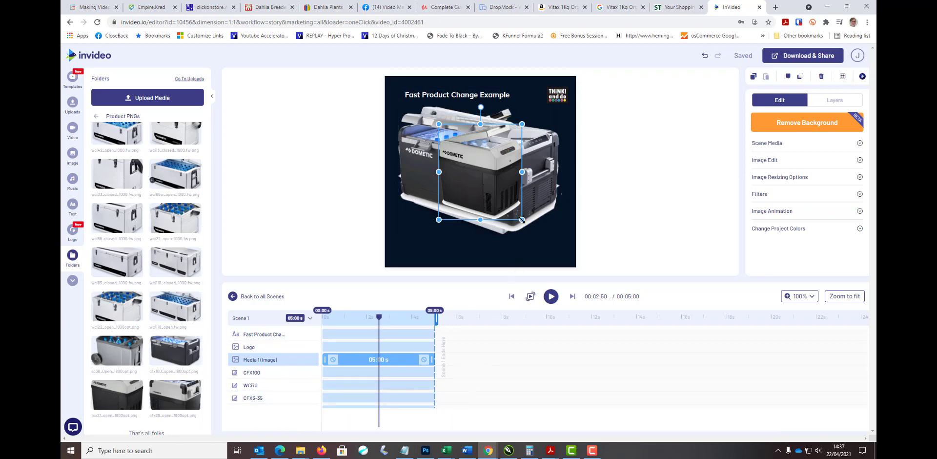
{"action": "left_click_drag", "start_coordinate": [521, 219], "coordinate": [543, 256]}
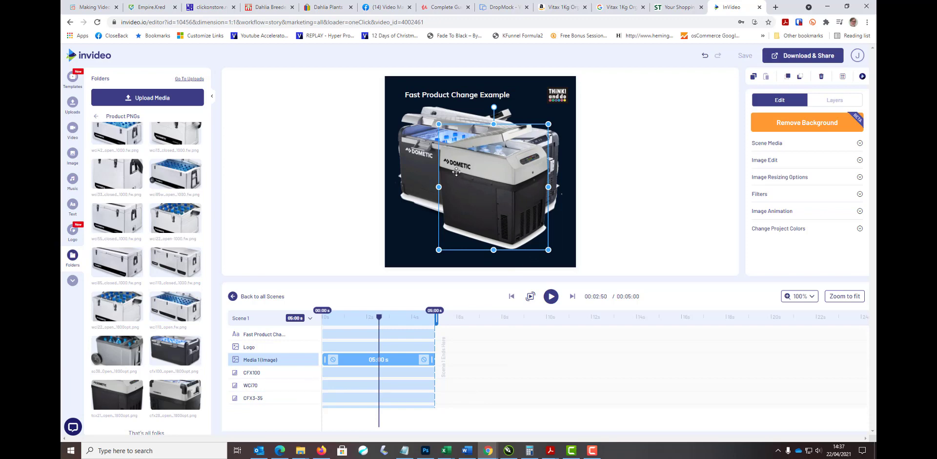
{"action": "left_click_drag", "start_coordinate": [438, 125], "coordinate": [392, 105]}
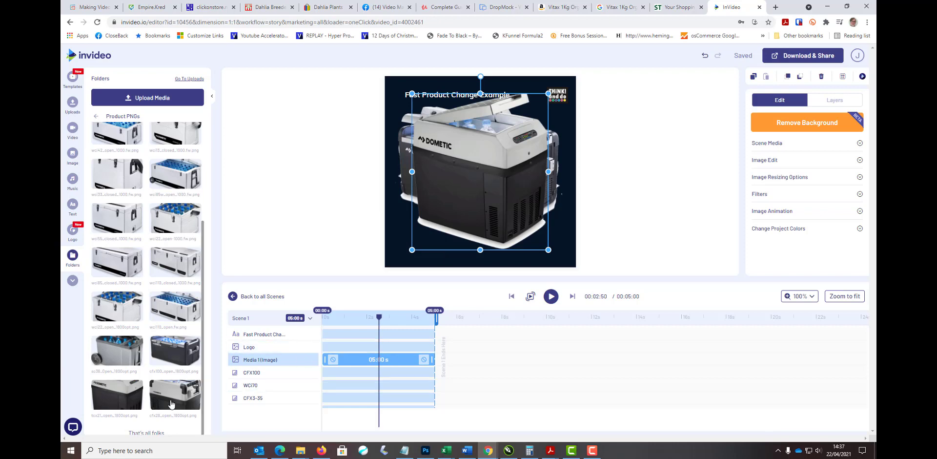
Add the open CFX28 cooler image to the scene and enlarge it over the TCX21 cooler.
{"action": "key", "text": "Escape"}
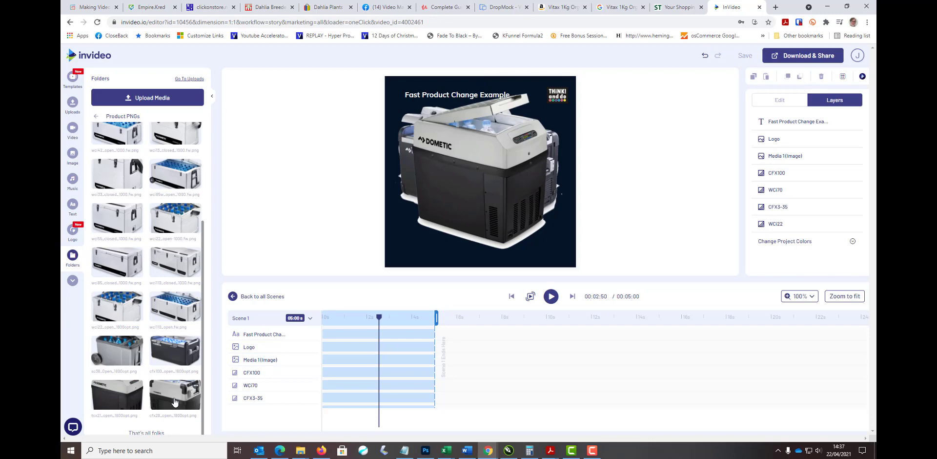
{"action": "left_click", "coordinate": [176, 397]}
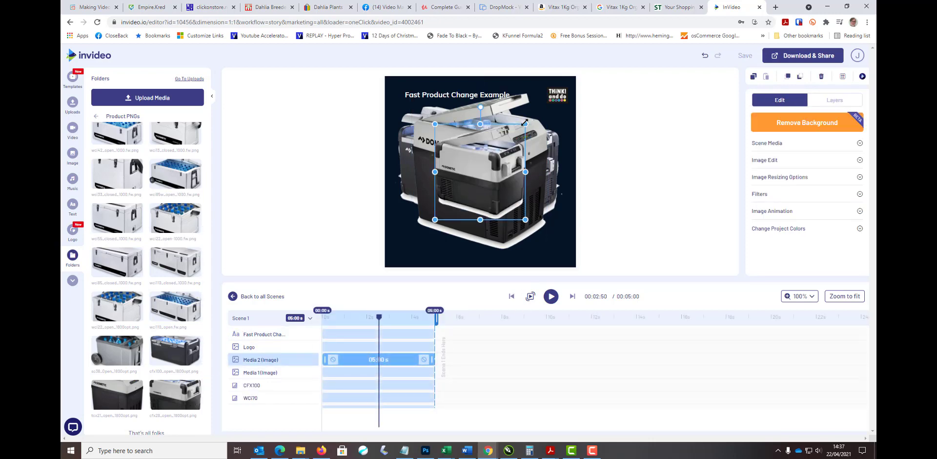
{"action": "left_click_drag", "start_coordinate": [525, 124], "coordinate": [547, 102]}
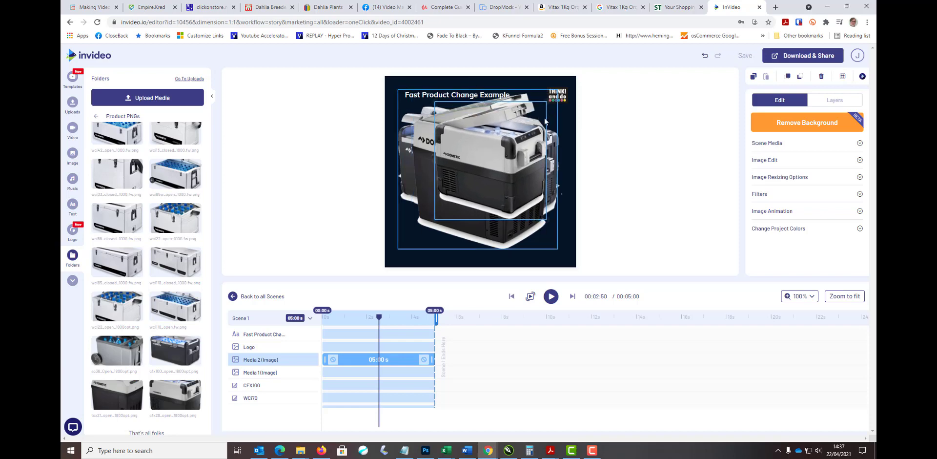
{"action": "left_click_drag", "start_coordinate": [435, 220], "coordinate": [405, 233]}
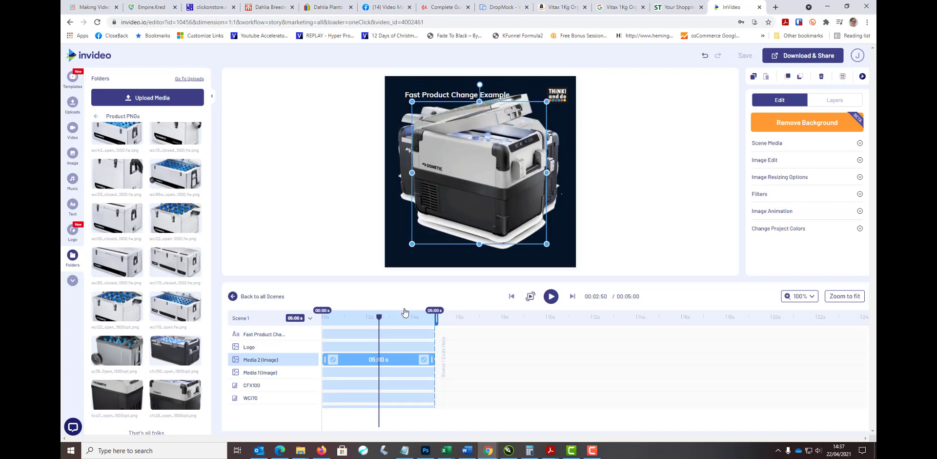
Rename the newest cooler image layer as CFX28 and the unnamed image layer beneath it as TCX21.
{"action": "mouse_move", "coordinate": [283, 360]}
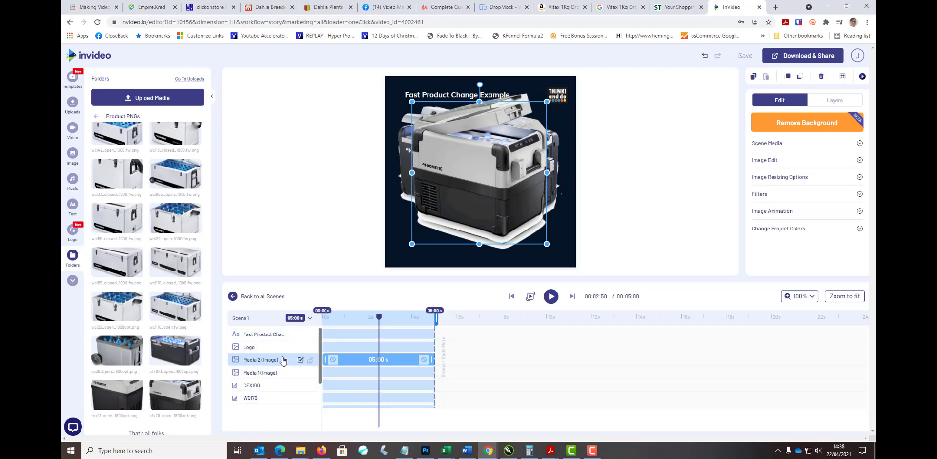
{"action": "left_click", "coordinate": [300, 361]}
{"action": "key", "text": "BackSpace"}
{"action": "key", "text": "BackSpace"}
{"action": "key", "text": "BackSpace"}
{"action": "key", "text": "BackSpace"}
{"action": "key", "text": "BackSpace"}
{"action": "key", "text": "BackSpace"}
{"action": "key", "text": "BackSpace"}
{"action": "type", "text": "CFX28"}
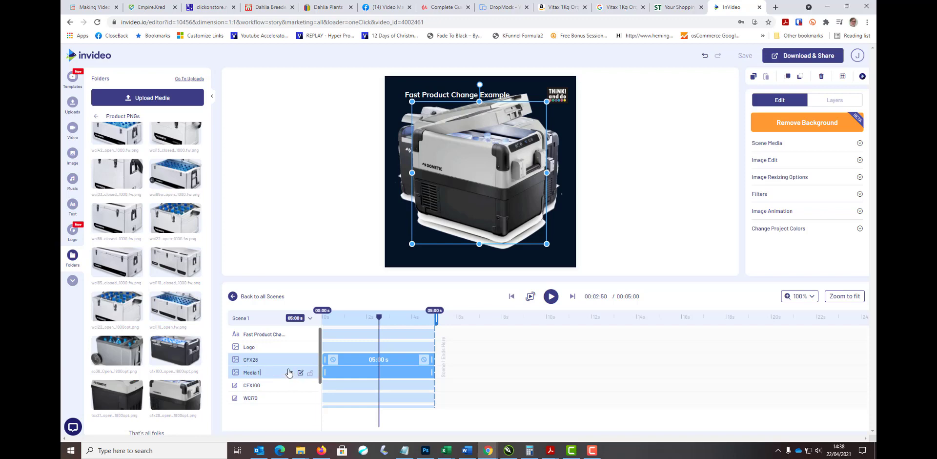
{"action": "key", "text": "BackSpace"}
{"action": "type", "text": "TCX21"}
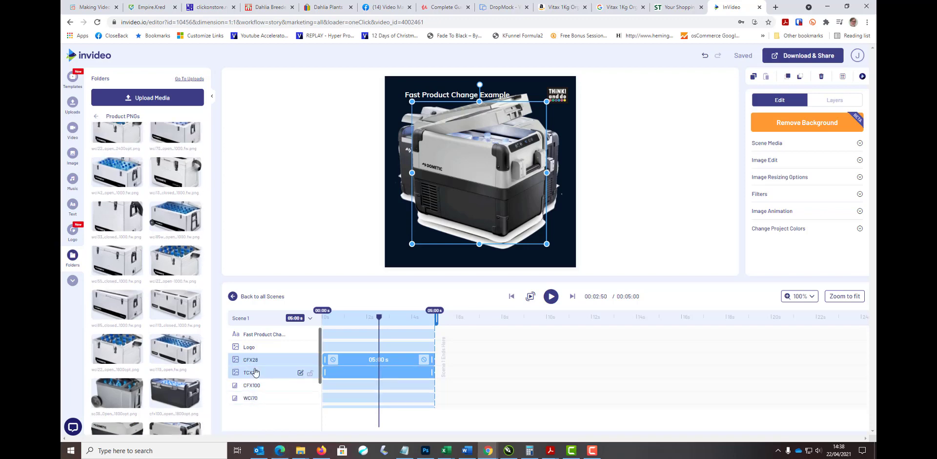
Add the open, wheeled WCI85w cooler image to the scene and enlarge it over the stacked coolers.
{"action": "scroll", "coordinate": [252, 360], "scroll_direction": "down", "scroll_amount": 2}
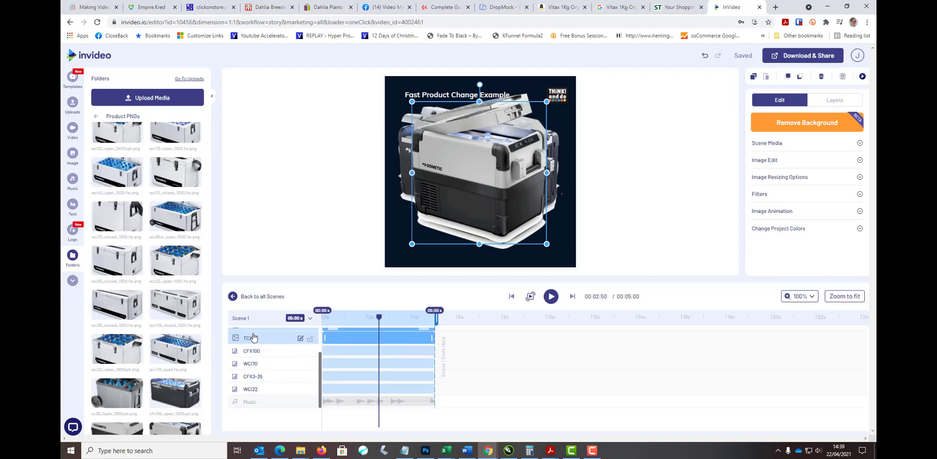
{"action": "scroll", "coordinate": [252, 342], "scroll_direction": "up", "scroll_amount": 2}
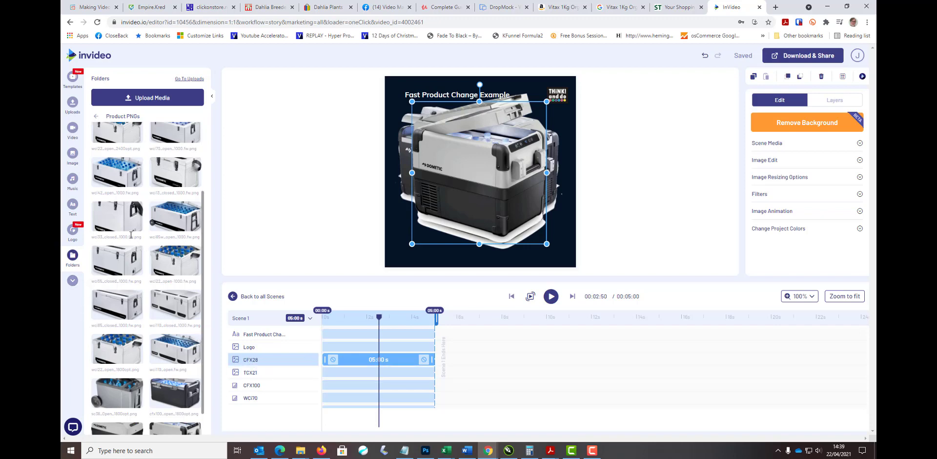
{"action": "left_click", "coordinate": [174, 226]}
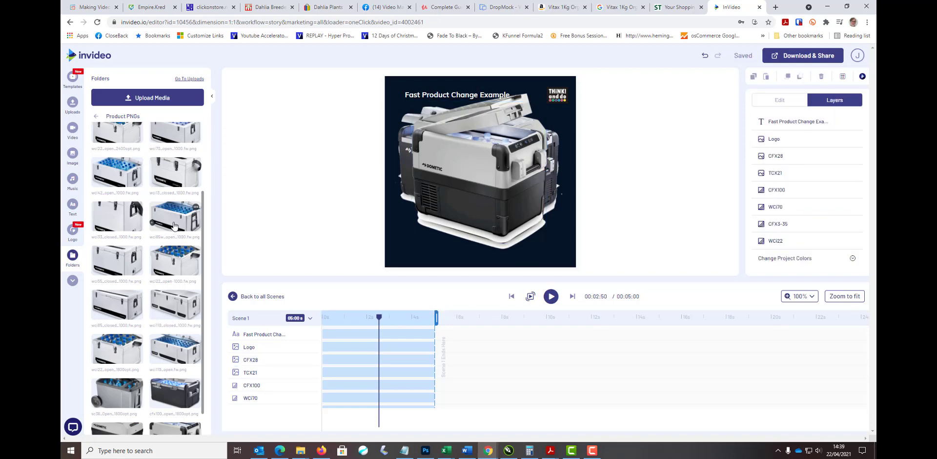
{"action": "left_click", "coordinate": [174, 226]}
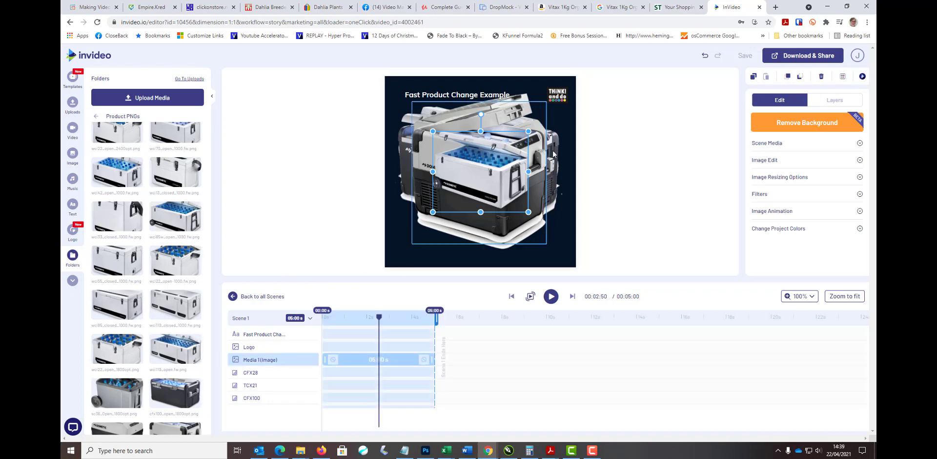
{"action": "left_click_drag", "start_coordinate": [529, 131], "coordinate": [561, 119]}
{"action": "left_click_drag", "start_coordinate": [432, 212], "coordinate": [403, 236]}
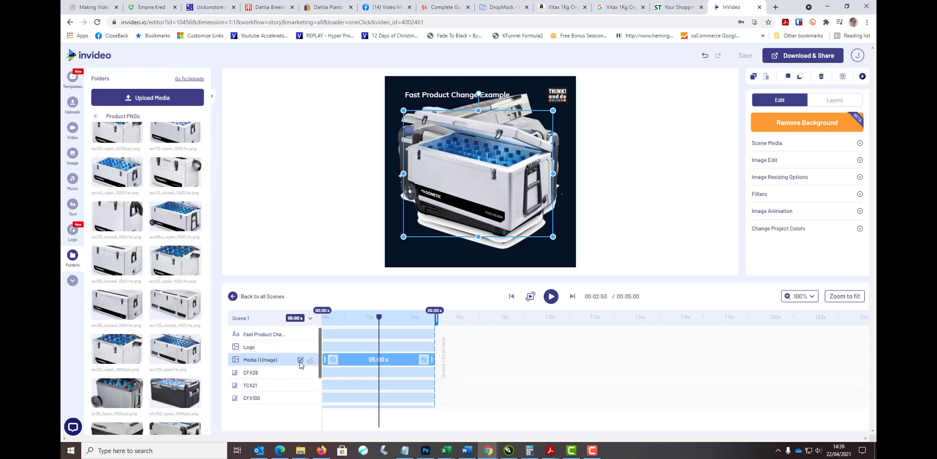
Rename the wheeled white cooler's image layer as WCi85w.
{"action": "key", "text": "BackSpace"}
{"action": "key", "text": "BackSpace"}
{"action": "key", "text": "BackSpace"}
{"action": "key", "text": "BackSpace"}
{"action": "key", "text": "BackSpace"}
{"action": "type", "text": "WCI85"}
{"action": "key", "text": "Return"}
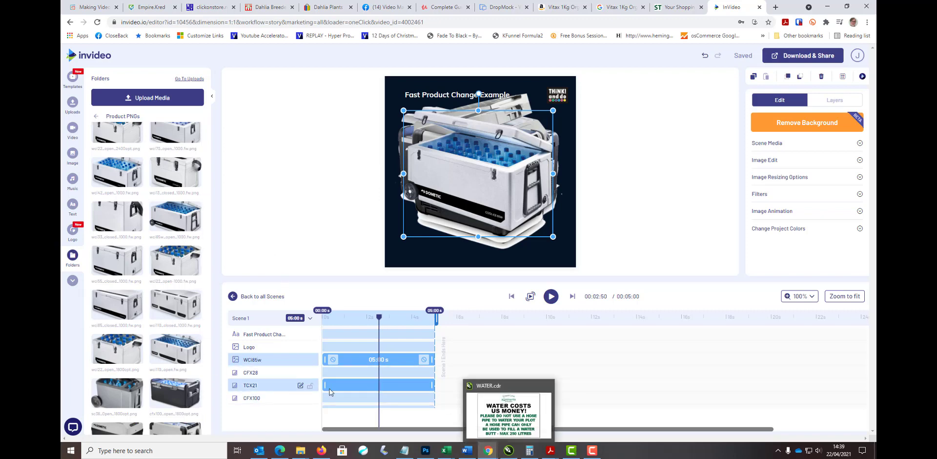
Add the closed WCI55 cooler image to the scene and enlarge it over the stacked coolers.
{"action": "scroll", "coordinate": [126, 288], "scroll_direction": "up", "scroll_amount": 2}
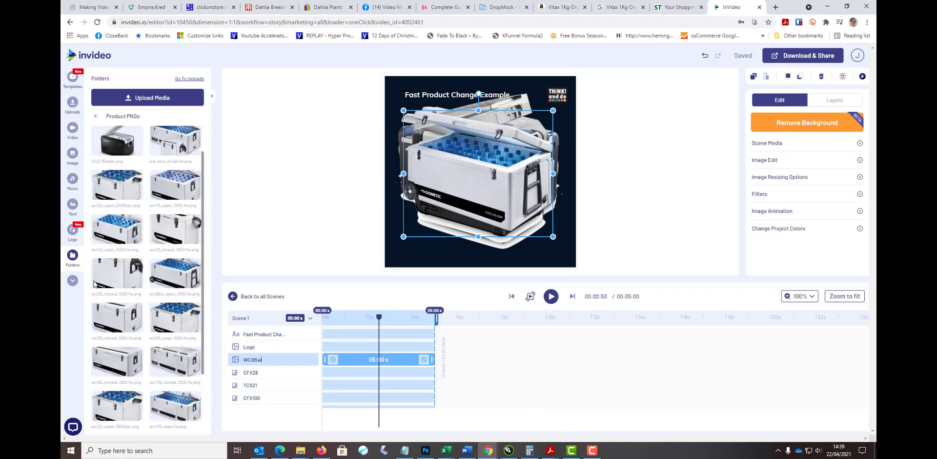
{"action": "left_click", "coordinate": [115, 327]}
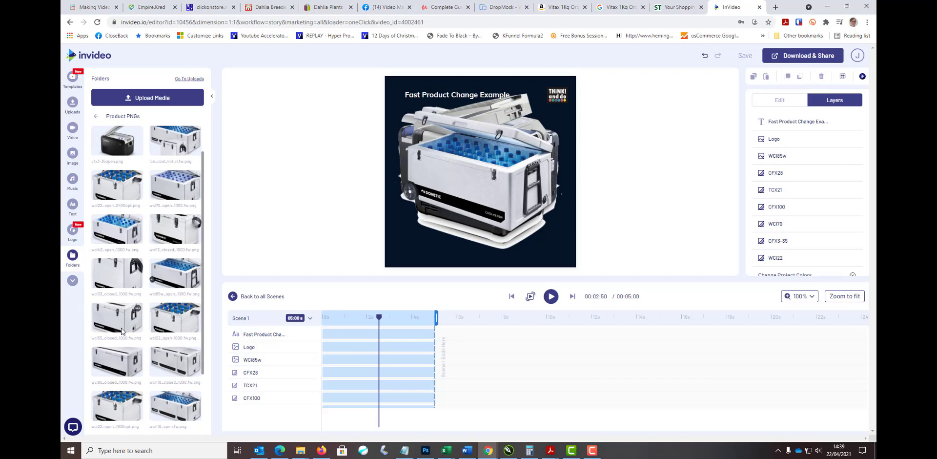
{"action": "left_click", "coordinate": [121, 327]}
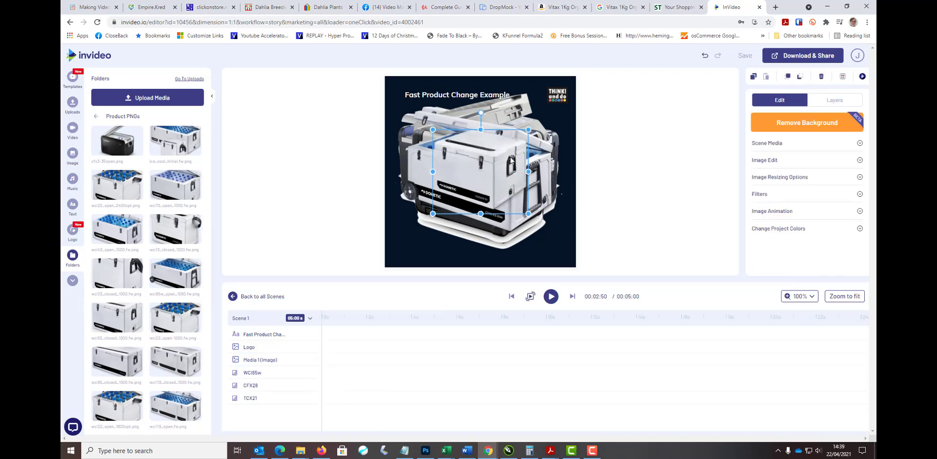
{"action": "left_click_drag", "start_coordinate": [529, 130], "coordinate": [561, 112]}
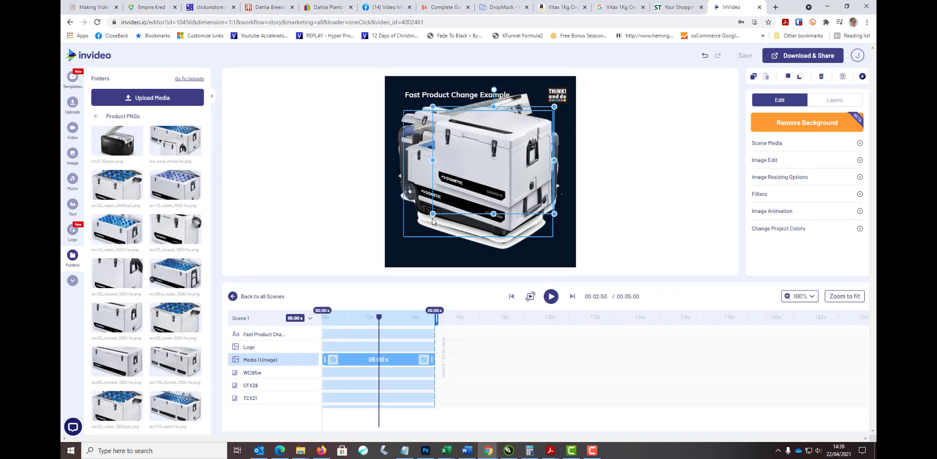
{"action": "left_click_drag", "start_coordinate": [431, 217], "coordinate": [402, 240]}
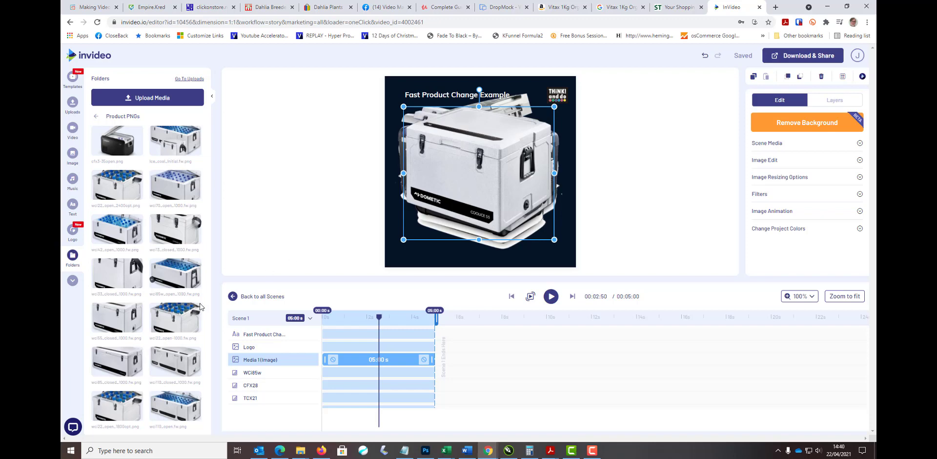
Rename the closed white cooler's image layer as WCi55.
{"action": "left_click", "coordinate": [279, 370]}
{"action": "key", "text": "BackSpace"}
{"action": "key", "text": "BackSpace"}
{"action": "key", "text": "BackSpace"}
{"action": "type", "text": "W"}
{"action": "key", "text": "BackSpace"}
{"action": "type", "text": "i55"}
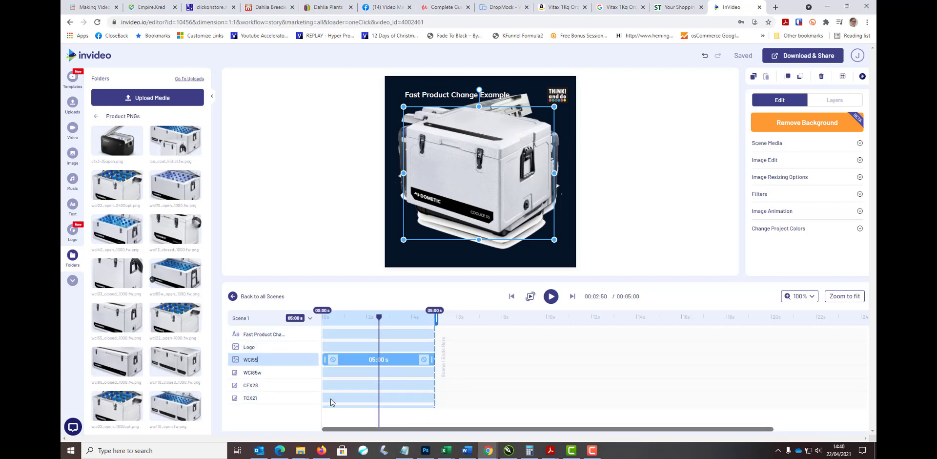
Shorten the WCi22 layer on the timeline so that it runs from 00:00 to 00:52 s.
{"action": "scroll", "coordinate": [359, 375], "scroll_direction": "down", "scroll_amount": 3}
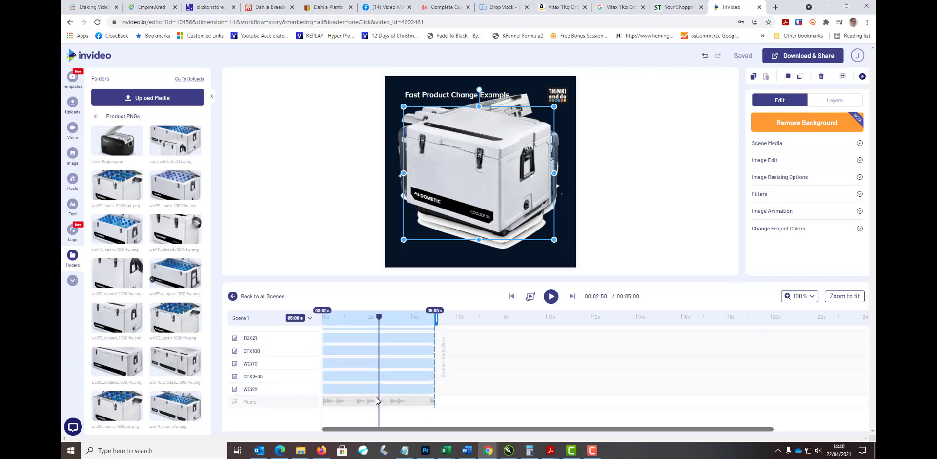
{"action": "left_click", "coordinate": [360, 392]}
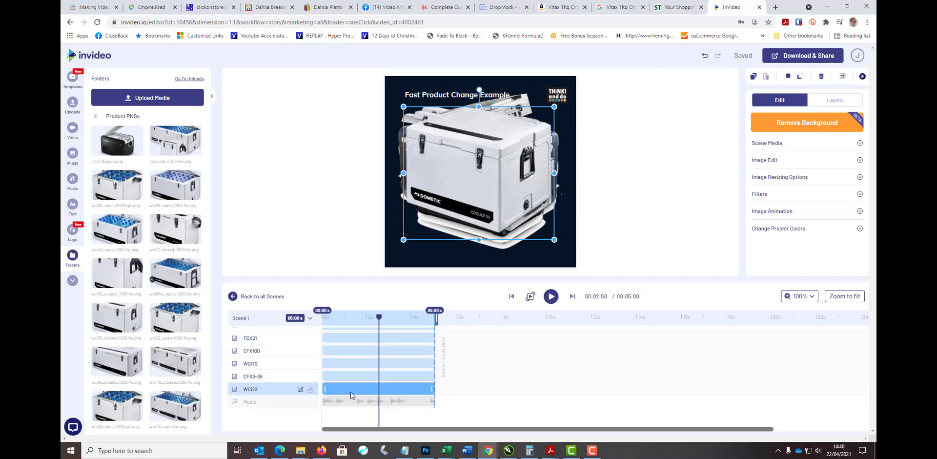
{"action": "left_click", "coordinate": [352, 388]}
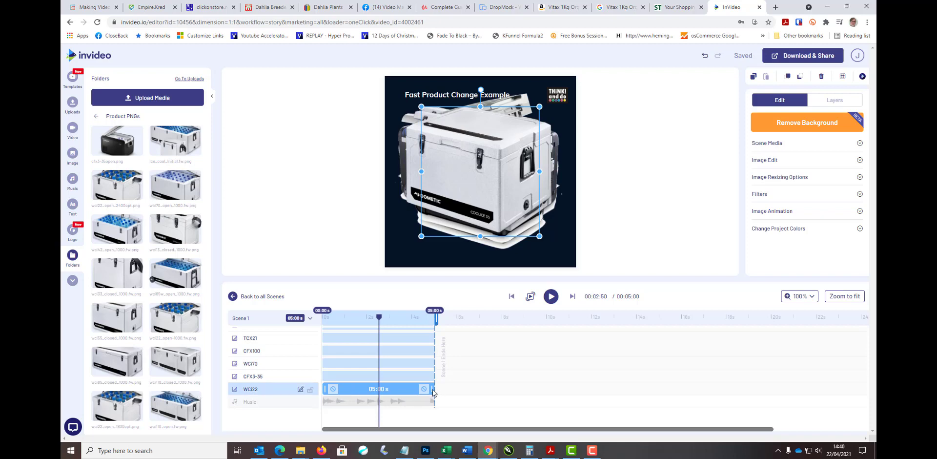
{"action": "left_click_drag", "start_coordinate": [433, 391], "coordinate": [334, 391]}
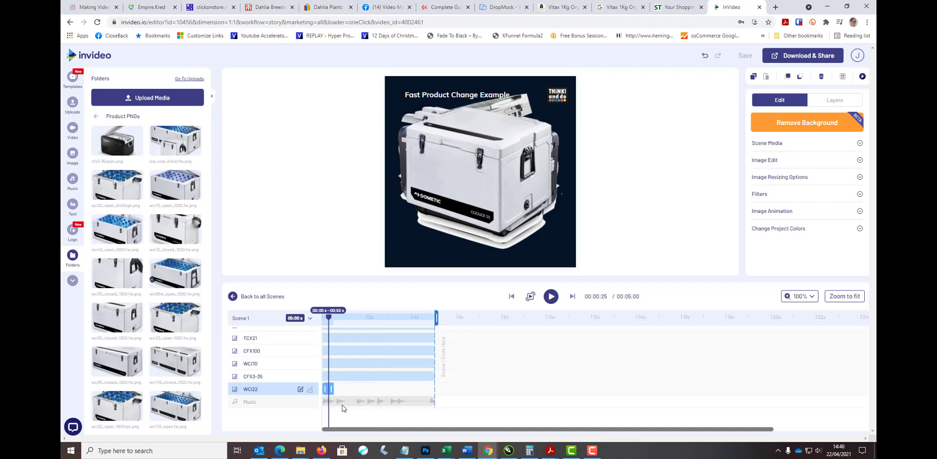
Trim both ends of the CFX3-35 layer on the timeline so that it runs from 00:52 to 01:01 s.
{"action": "left_click", "coordinate": [355, 374]}
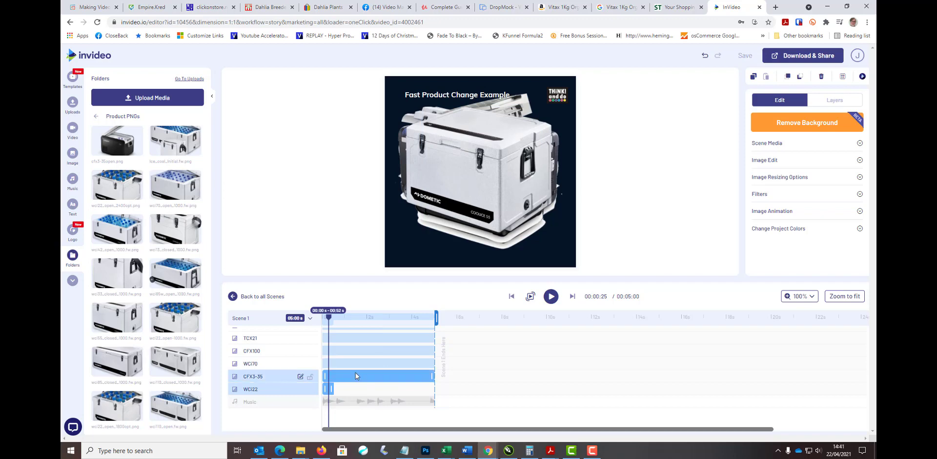
{"action": "left_click_drag", "start_coordinate": [326, 380], "coordinate": [335, 380]}
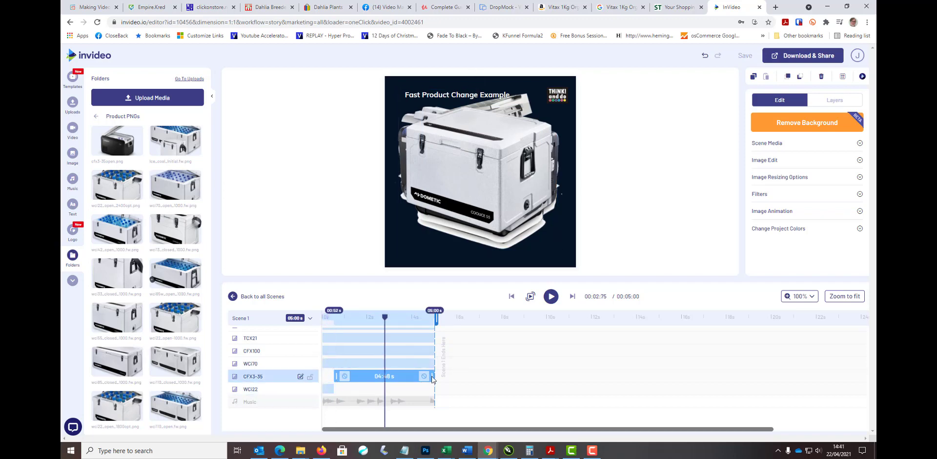
{"action": "left_click_drag", "start_coordinate": [432, 380], "coordinate": [344, 377]}
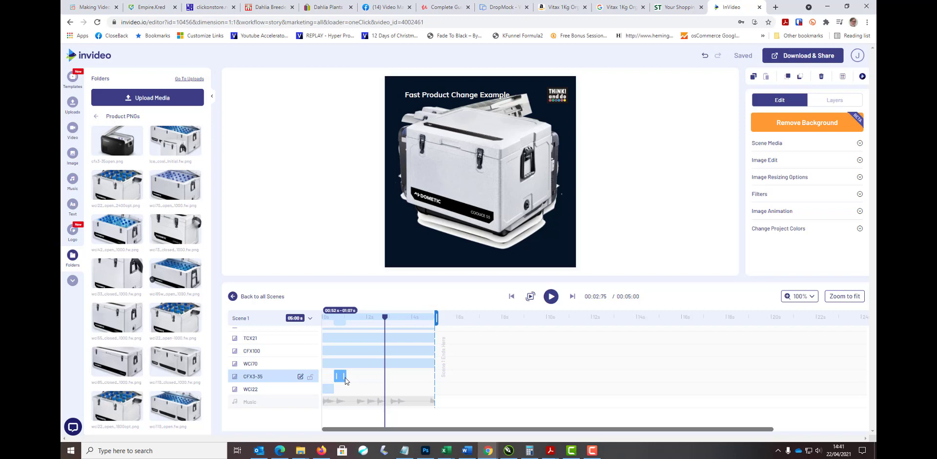
{"action": "left_click_drag", "start_coordinate": [345, 377], "coordinate": [344, 377]}
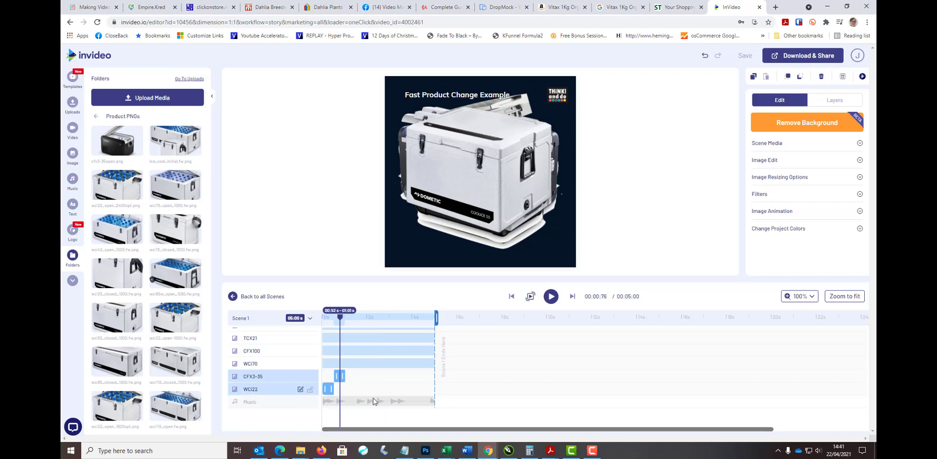
Trim both ends of the WCi70 layer on the timeline so that it runs from 01:01 to 01:54 s.
{"action": "left_click", "coordinate": [370, 362]}
{"action": "left_click_drag", "start_coordinate": [324, 363], "coordinate": [345, 364]}
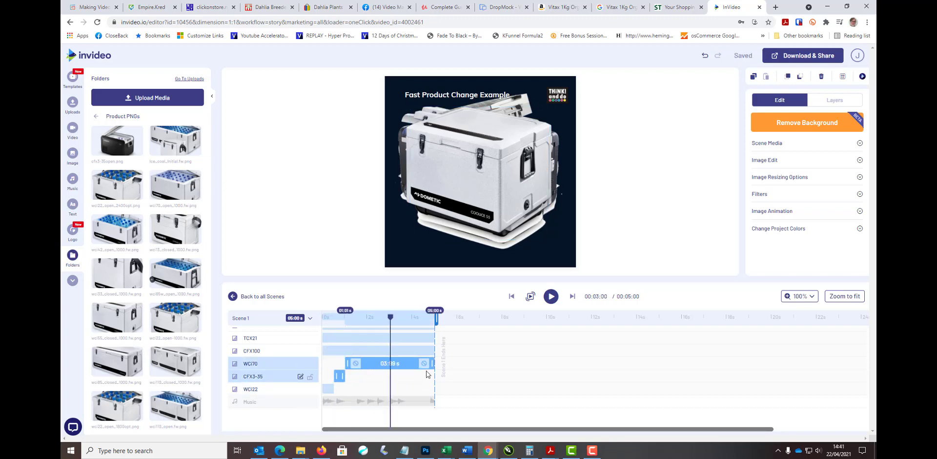
{"action": "left_click_drag", "start_coordinate": [432, 366], "coordinate": [357, 368]}
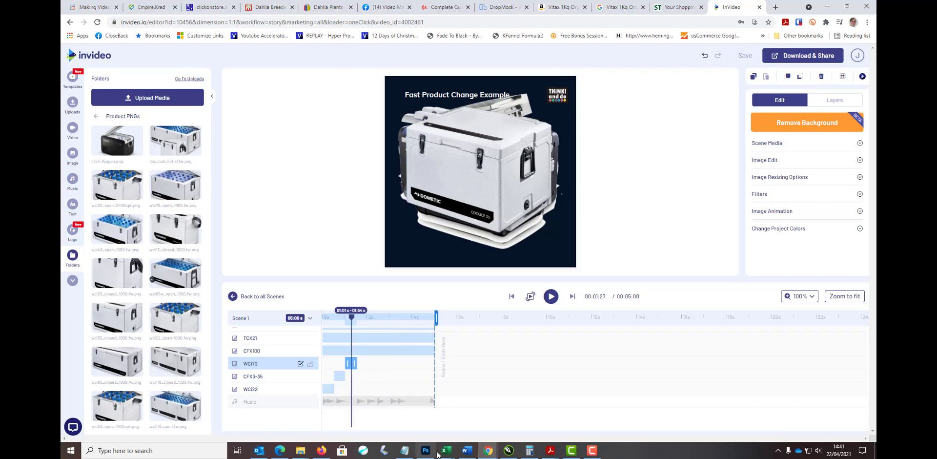
Trim both ends of the CFX100 layer on the timeline so that it runs from 01:54 to 02:08 s.
{"action": "left_click", "coordinate": [386, 352]}
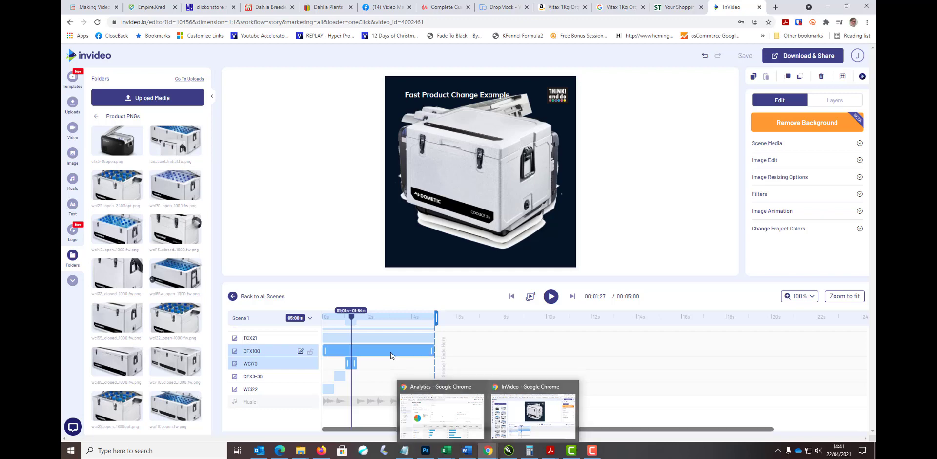
{"action": "left_click_drag", "start_coordinate": [323, 349], "coordinate": [347, 351]}
{"action": "left_click", "coordinate": [396, 376]}
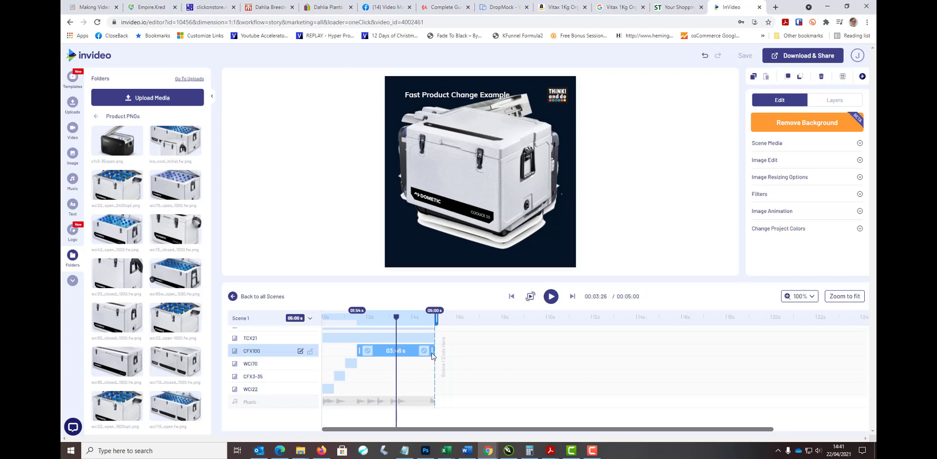
{"action": "left_click_drag", "start_coordinate": [431, 355], "coordinate": [372, 364]}
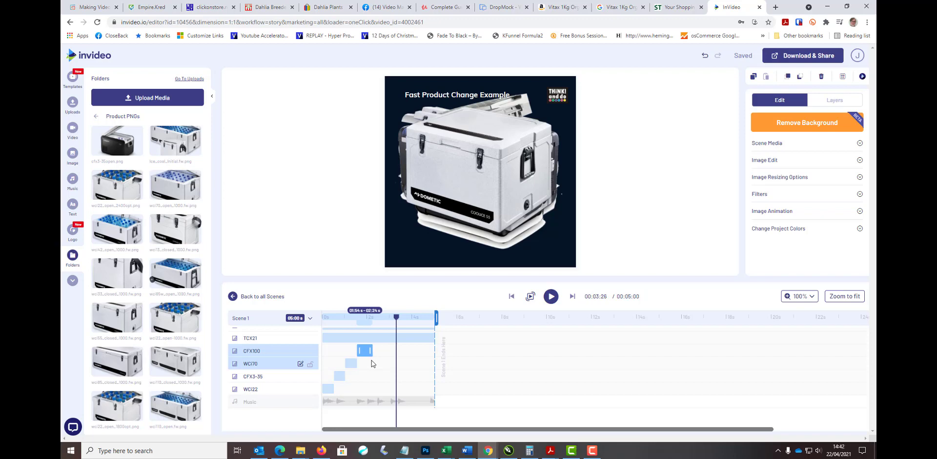
{"action": "left_click_drag", "start_coordinate": [372, 364], "coordinate": [369, 364]}
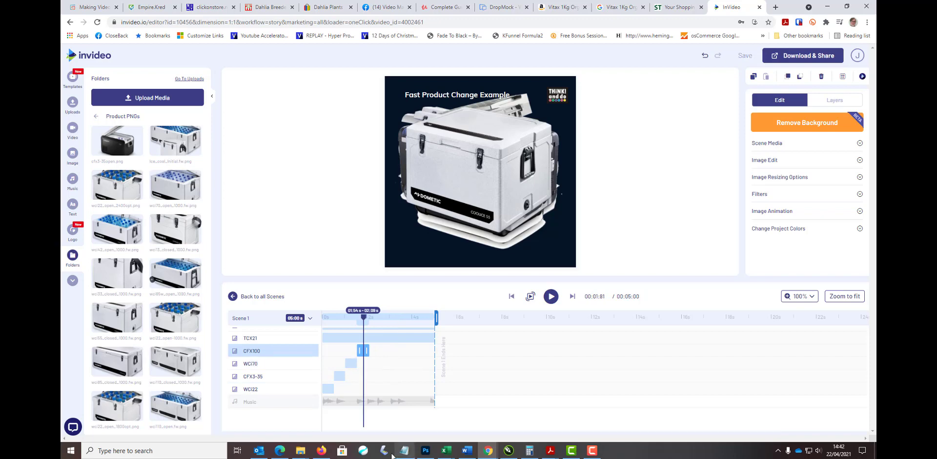
Trim both ends of the TCX21 layer on the timeline so that it runs from 02:08 to 02:58 s.
{"action": "left_click", "coordinate": [351, 360]}
{"action": "left_click", "coordinate": [327, 340]}
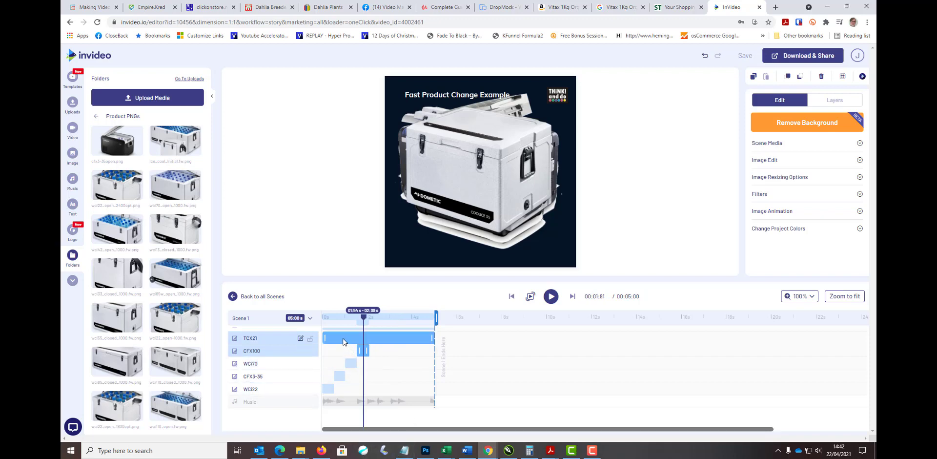
{"action": "left_click_drag", "start_coordinate": [326, 340], "coordinate": [370, 339]}
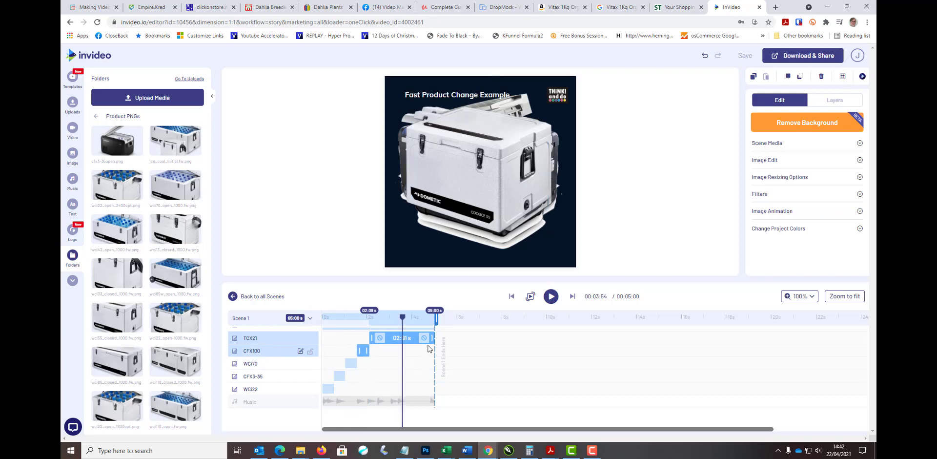
{"action": "left_click_drag", "start_coordinate": [433, 337], "coordinate": [379, 356]}
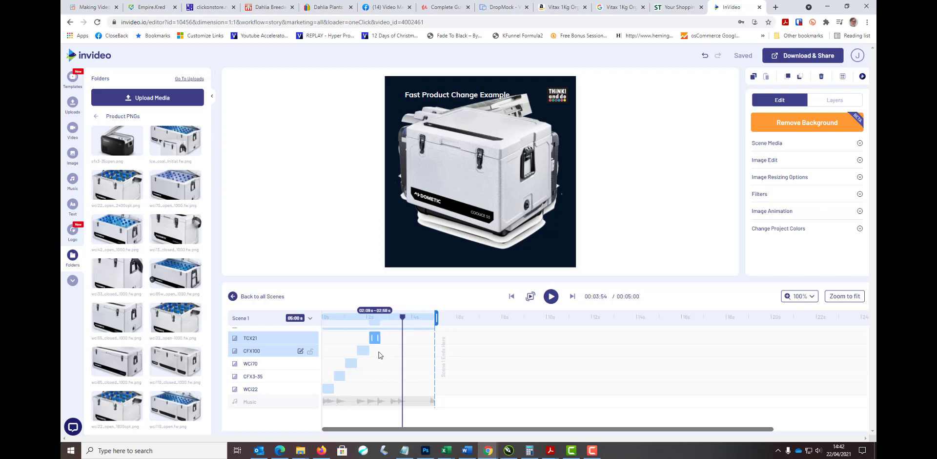
Trim both ends of the CFX28 layer on the timeline so that it runs from 02:58 to 03:08 s.
{"action": "left_click", "coordinate": [363, 351]}
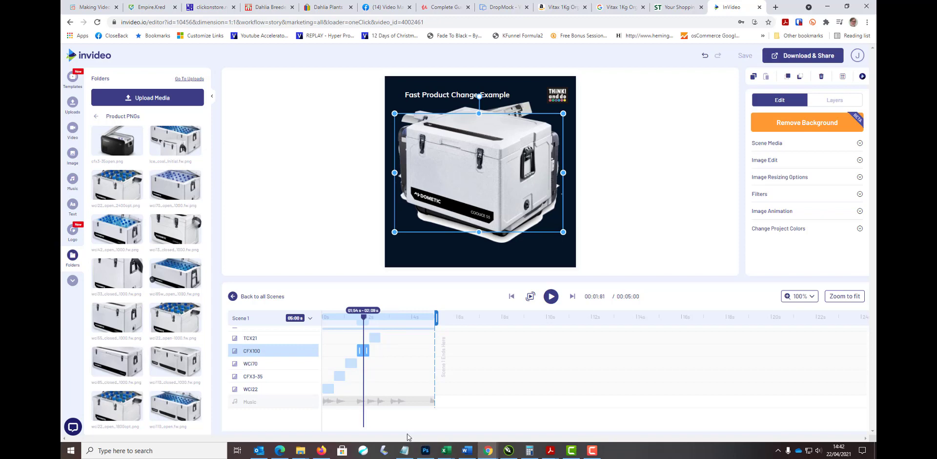
{"action": "scroll", "coordinate": [278, 389], "scroll_direction": "up", "scroll_amount": 3}
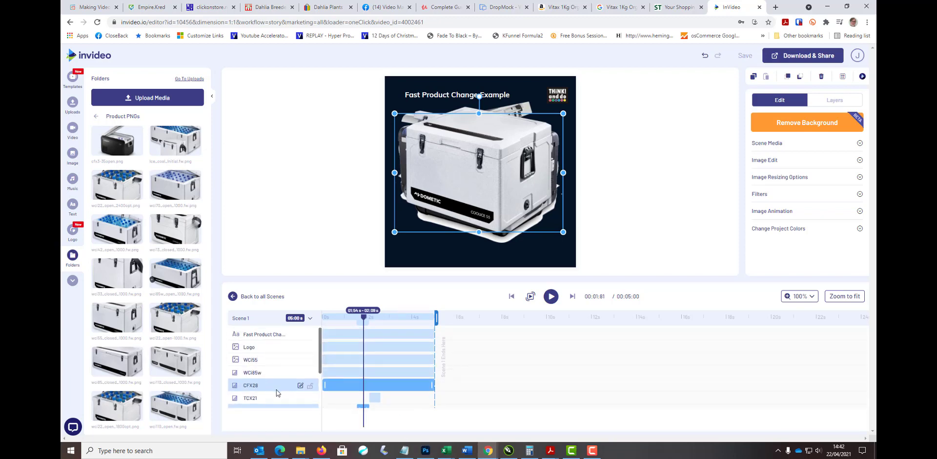
{"action": "left_click", "coordinate": [326, 387]}
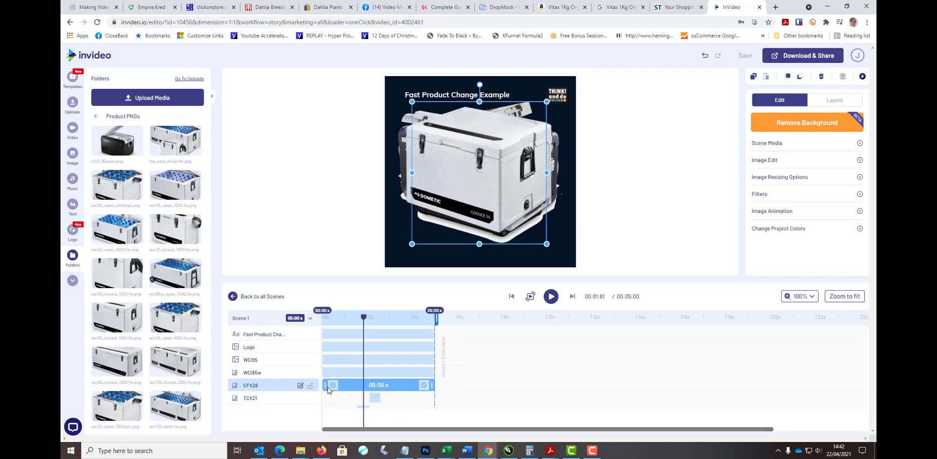
{"action": "left_click_drag", "start_coordinate": [327, 387], "coordinate": [370, 388]}
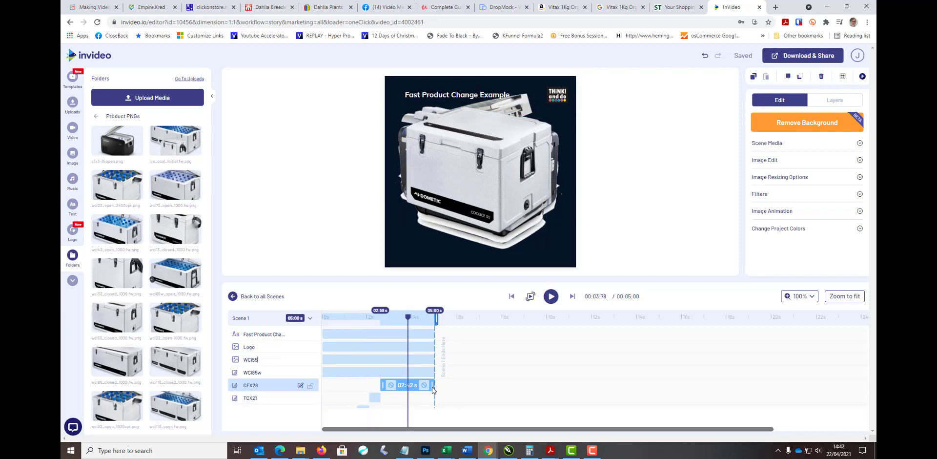
{"action": "left_click_drag", "start_coordinate": [432, 388], "coordinate": [393, 391]}
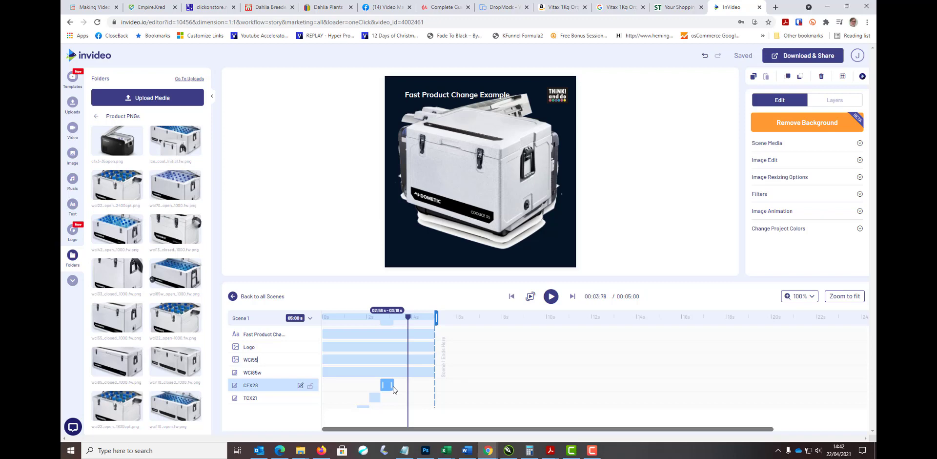
{"action": "left_click_drag", "start_coordinate": [394, 385], "coordinate": [391, 385]}
{"action": "left_click_drag", "start_coordinate": [390, 389], "coordinate": [391, 388]}
Trim both ends of the WCi85w layer on the timeline so that it runs from 03:08 to 03:58 s.
{"action": "left_click", "coordinate": [350, 372]}
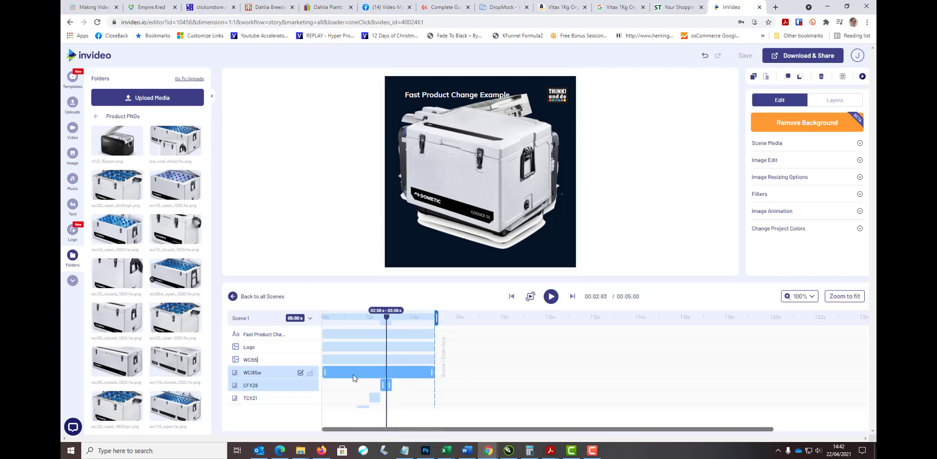
{"action": "left_click_drag", "start_coordinate": [330, 372], "coordinate": [374, 377]}
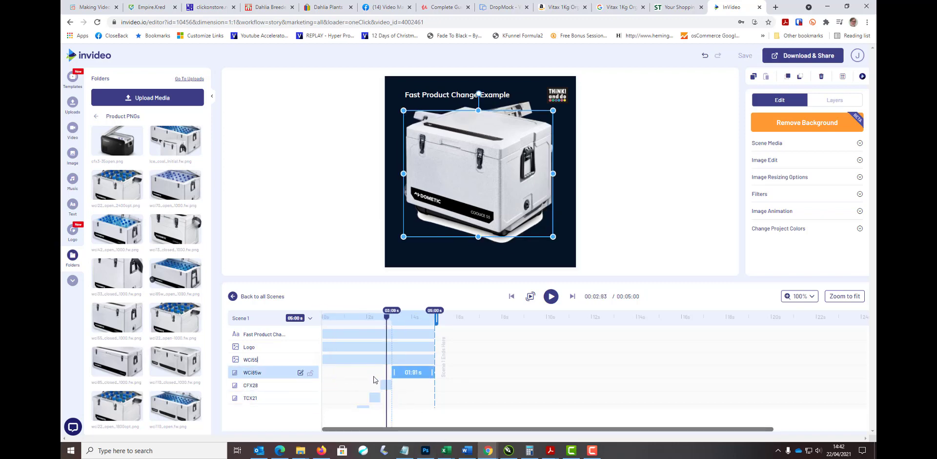
{"action": "left_click", "coordinate": [386, 385]}
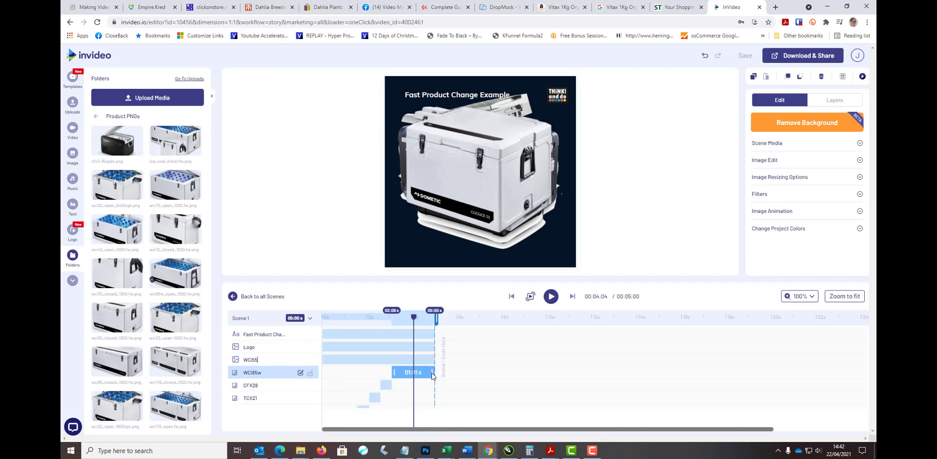
{"action": "left_click_drag", "start_coordinate": [432, 376], "coordinate": [402, 381]}
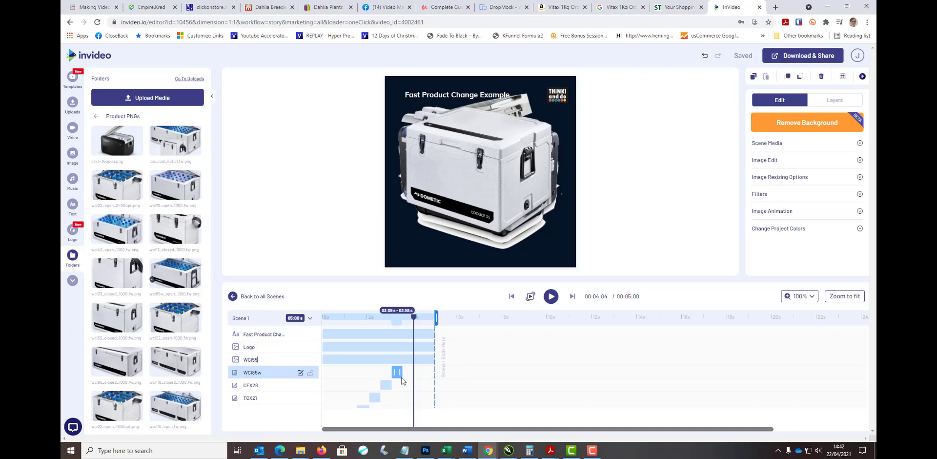
Start the WCi55 layer at 03:58 s on the timeline and play the scene from the beginning.
{"action": "left_click", "coordinate": [324, 360]}
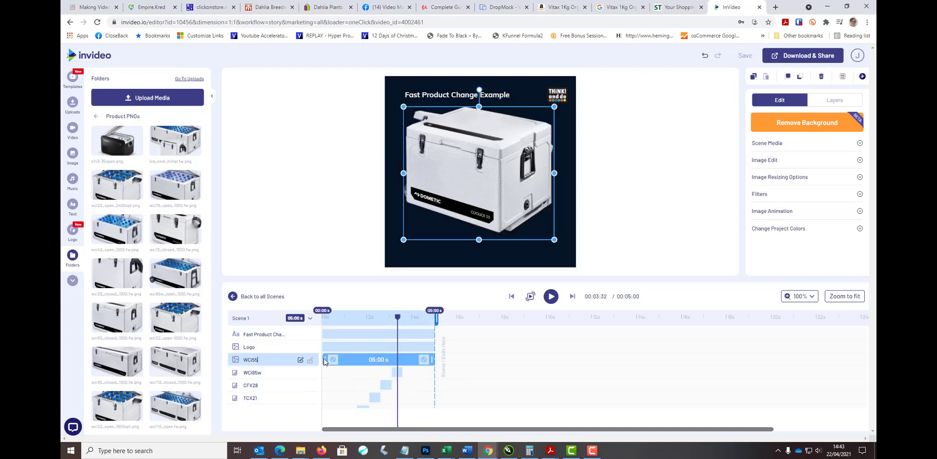
{"action": "left_click_drag", "start_coordinate": [325, 360], "coordinate": [402, 360]}
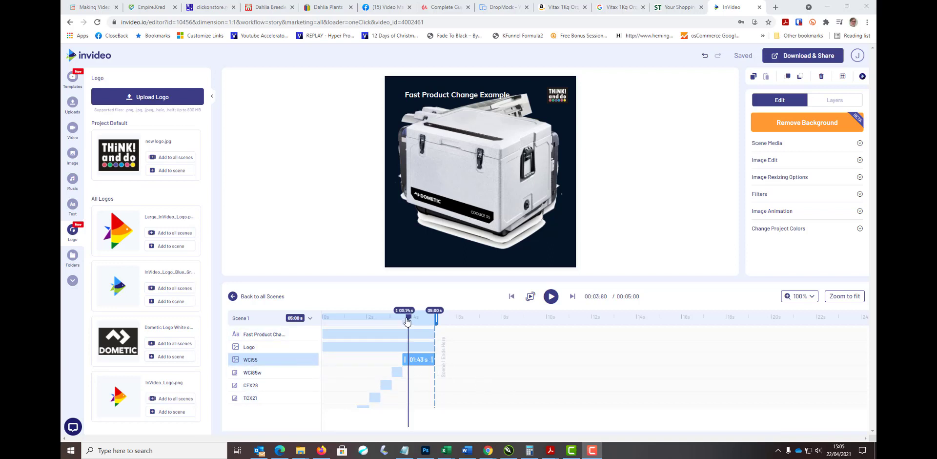
{"action": "left_click_drag", "start_coordinate": [408, 318], "coordinate": [306, 318]}
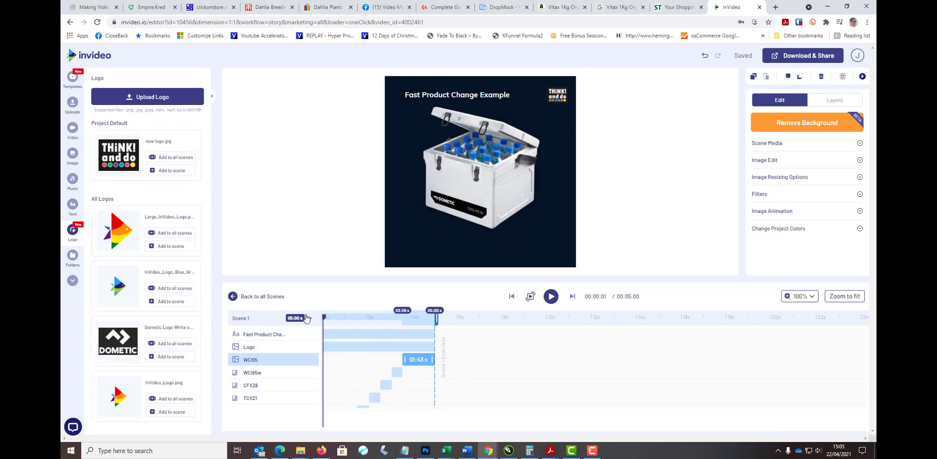
{"action": "left_click", "coordinate": [551, 296]}
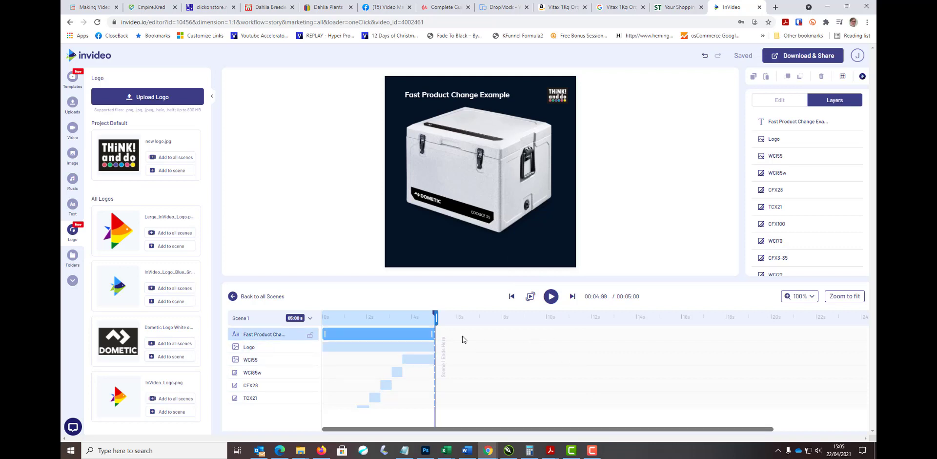
Shorten the WCi22 layer on the timeline so that it runs from 00:00 to 00:31 s.
{"action": "scroll", "coordinate": [368, 372], "scroll_direction": "down", "scroll_amount": 3}
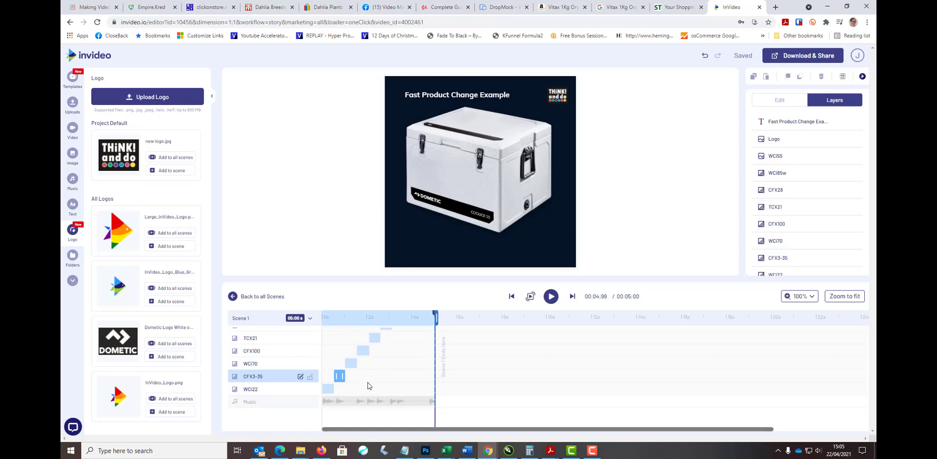
{"action": "left_click", "coordinate": [329, 388]}
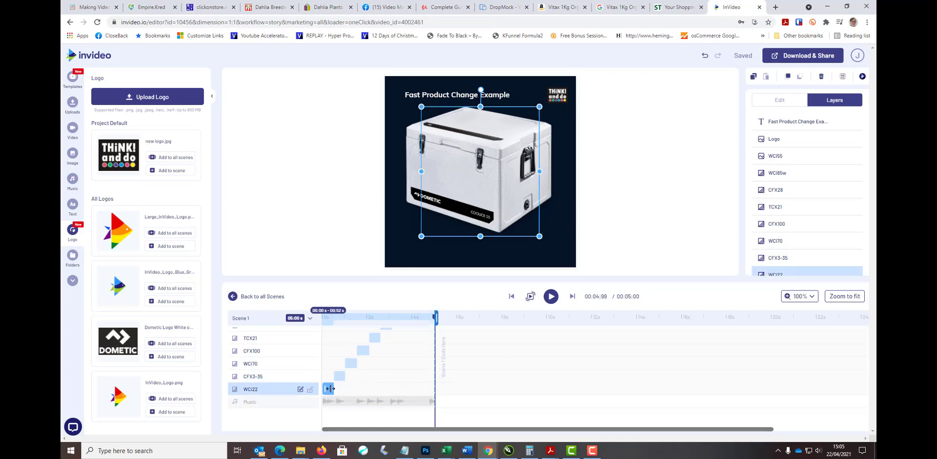
{"action": "left_click_drag", "start_coordinate": [329, 388], "coordinate": [323, 389]}
{"action": "left_click", "coordinate": [241, 391]}
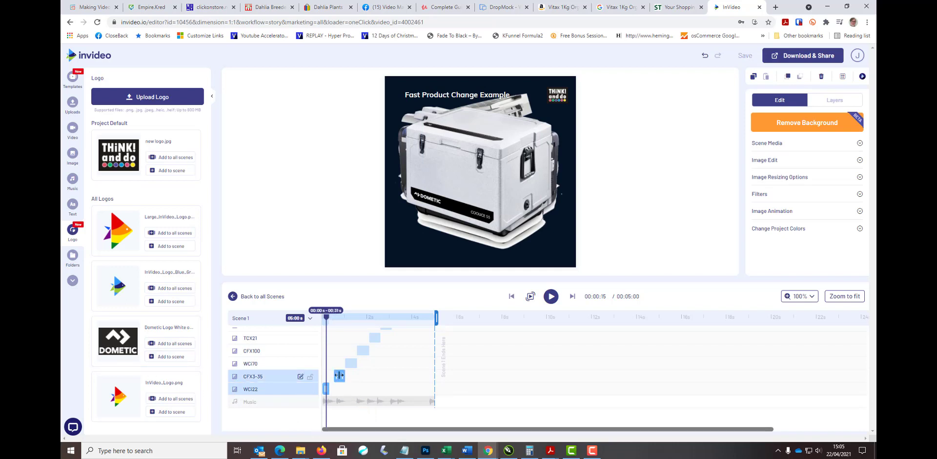
Shorten the CFX3-35 and WCi70 layers and place them one after the other directly behind WCi22 on the timeline.
{"action": "left_click", "coordinate": [339, 375]}
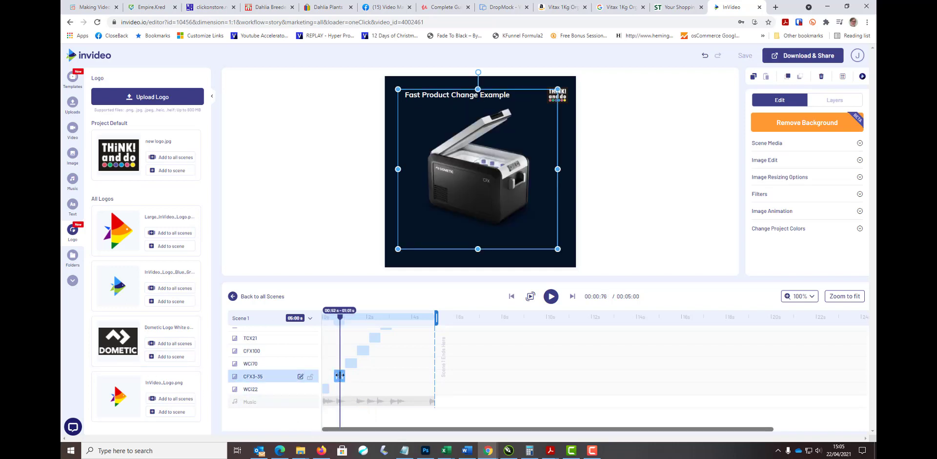
{"action": "mouse_move", "coordinate": [343, 374]}
{"action": "left_mouse_down"}
{"action": "mouse_move", "coordinate": [356, 375]}
{"action": "mouse_move", "coordinate": [338, 373]}
{"action": "left_mouse_up"}
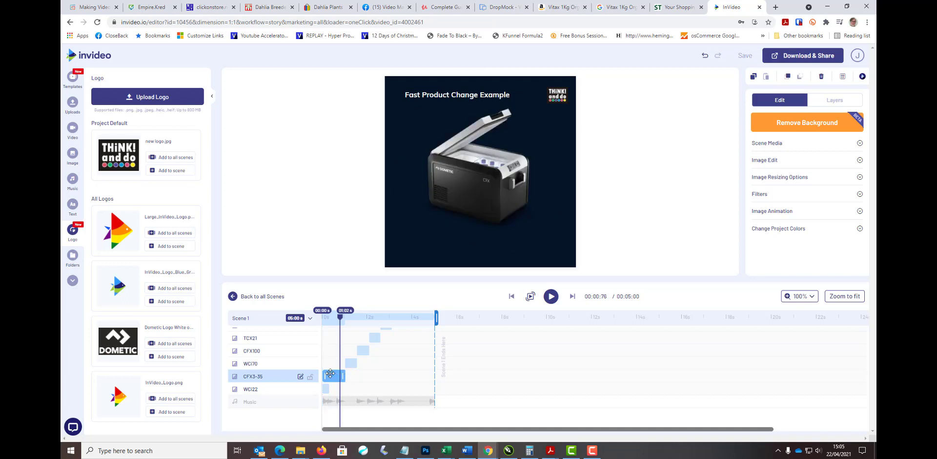
{"action": "left_click_drag", "start_coordinate": [339, 374], "coordinate": [357, 352]}
{"action": "left_click", "coordinate": [349, 363]}
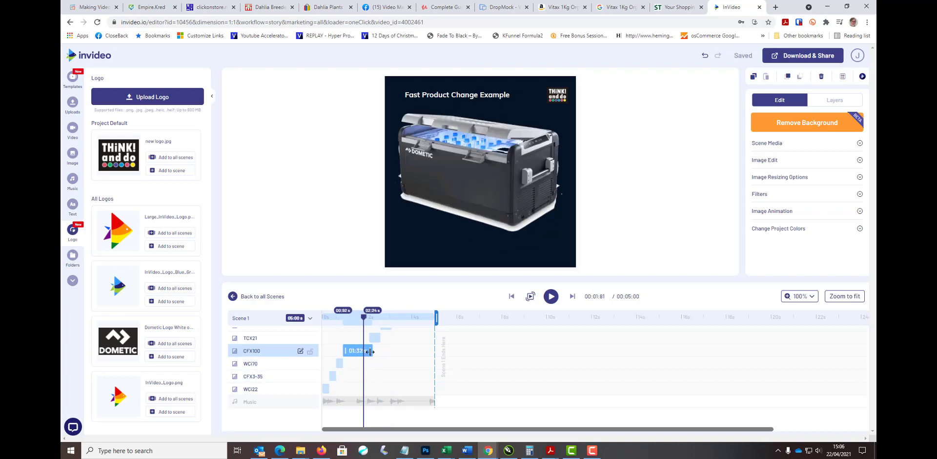
Retime the CFX100 layer to run from 00:92 to 01:22 s and the TCX21 layer from 01:22 to 01:52 s.
{"action": "left_click_drag", "start_coordinate": [370, 351], "coordinate": [348, 351]}
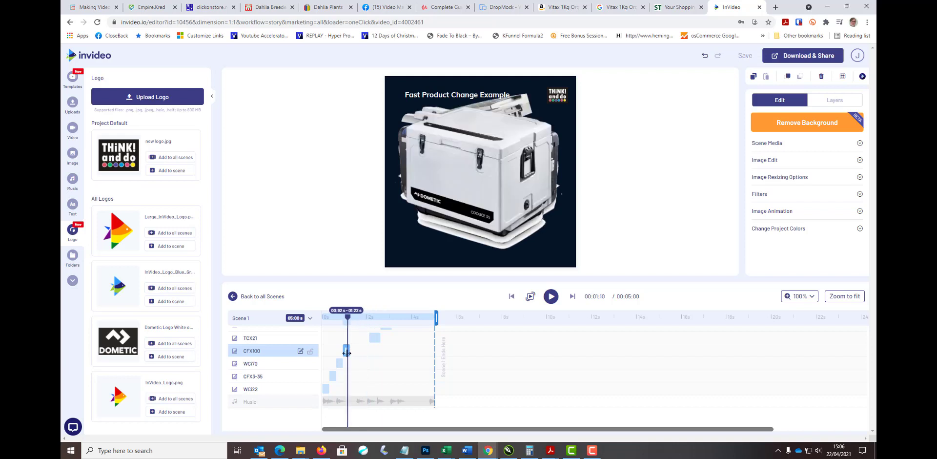
{"action": "left_click", "coordinate": [373, 338]}
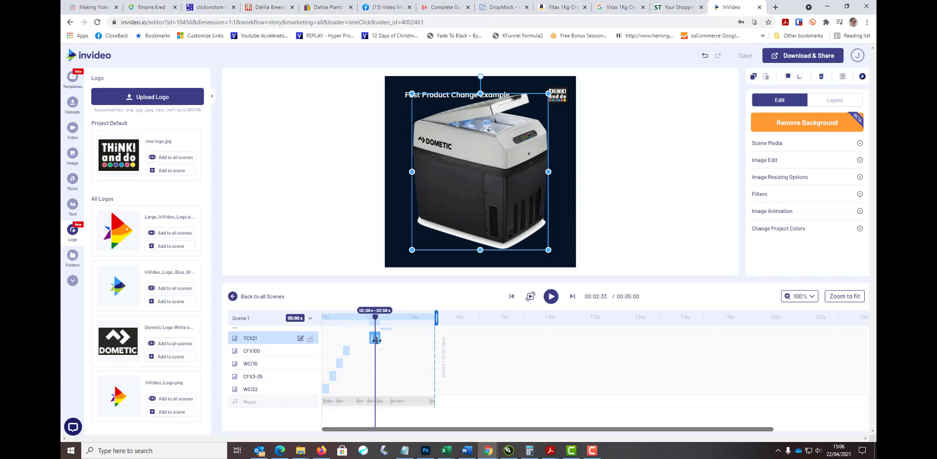
{"action": "left_click_drag", "start_coordinate": [377, 340], "coordinate": [357, 338]}
Shorten the CFX28 layer to follow directly after TCX21 and retime the WCi85w layer to run from 01:84 to 02:14 s.
{"action": "scroll", "coordinate": [397, 376], "scroll_direction": "up", "scroll_amount": 3}
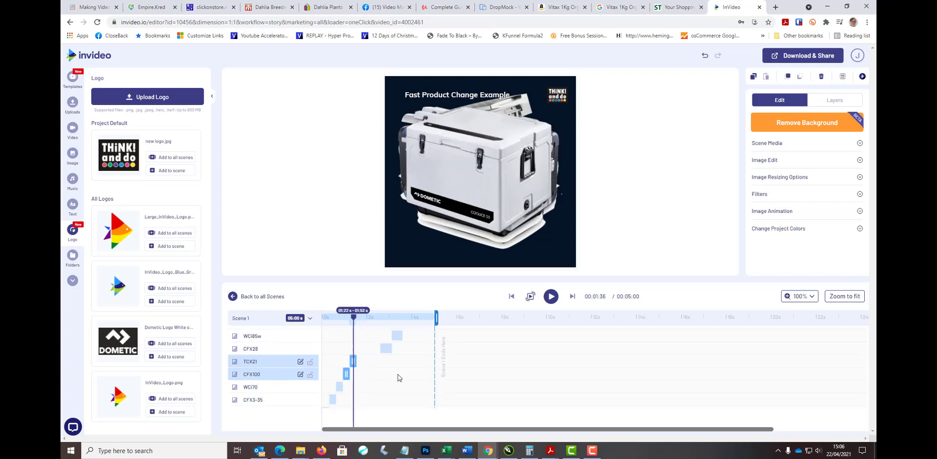
{"action": "left_click", "coordinate": [387, 386]}
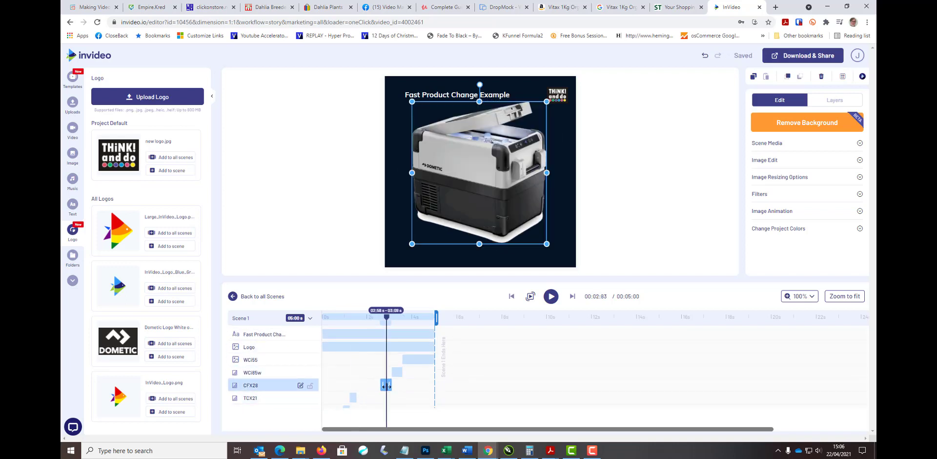
{"action": "left_click_drag", "start_coordinate": [389, 384], "coordinate": [361, 386]}
{"action": "left_click", "coordinate": [397, 372]}
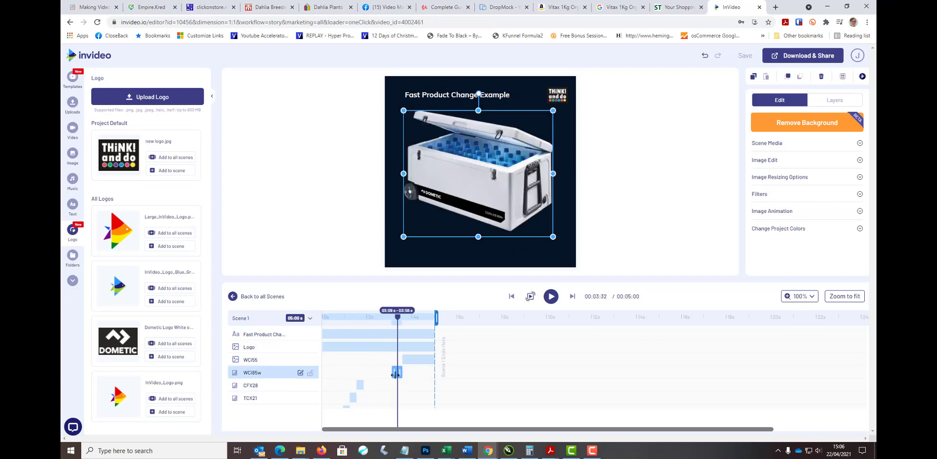
{"action": "left_click_drag", "start_coordinate": [397, 373], "coordinate": [363, 375]}
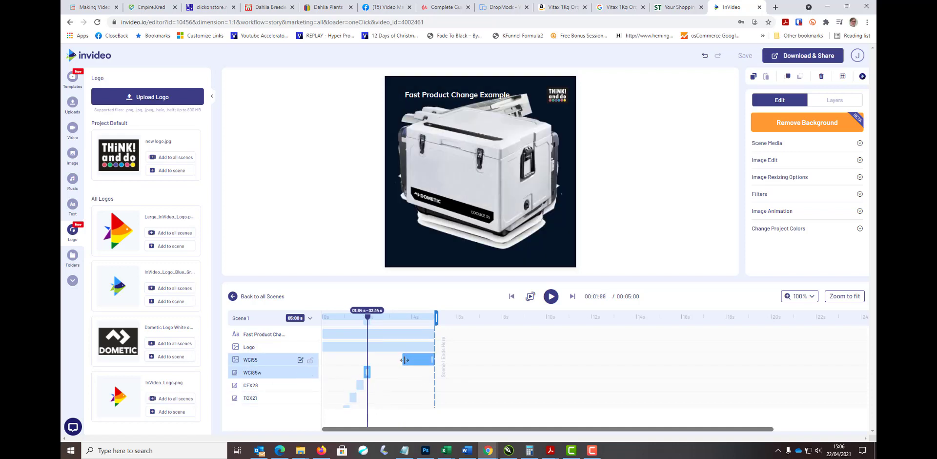
Start the WCi55 layer at 02:14 s on the timeline and preview the scene.
{"action": "left_click_drag", "start_coordinate": [404, 359], "coordinate": [371, 363]}
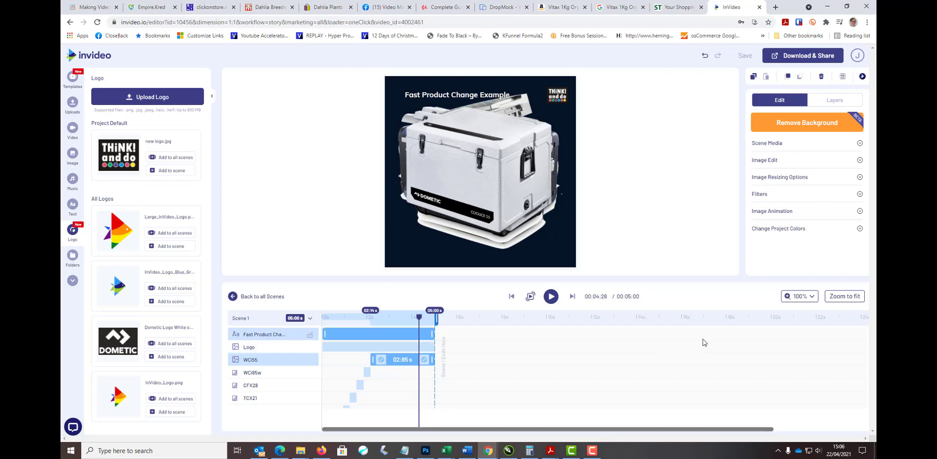
{"action": "left_click", "coordinate": [531, 297]}
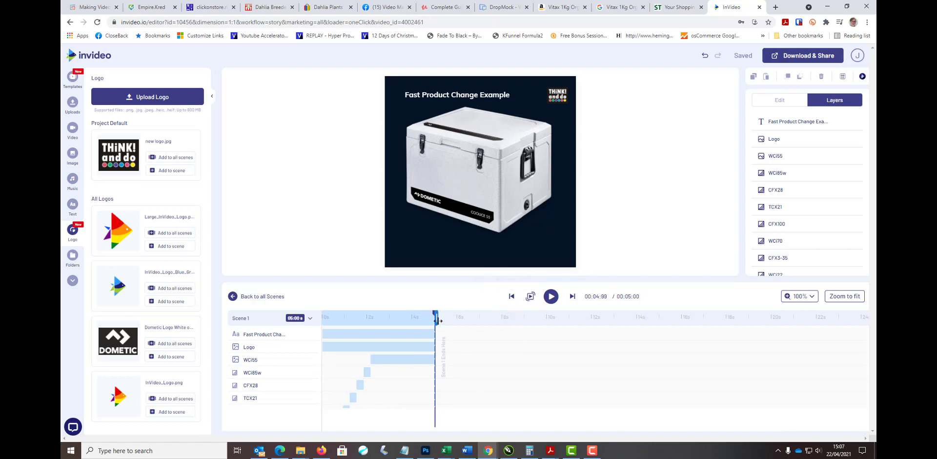
{"action": "left_click", "coordinate": [530, 299]}
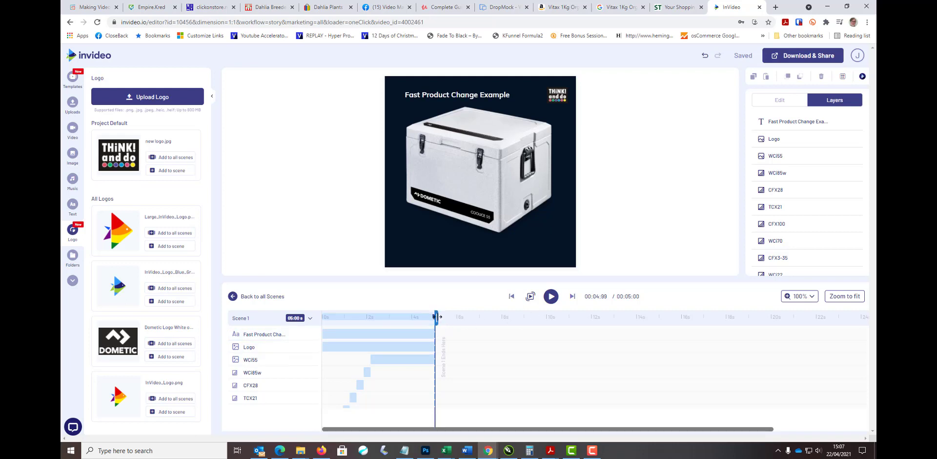
Shorten the whole scene to 02:98 s on the timeline and preview it.
{"action": "left_click_drag", "start_coordinate": [435, 316], "coordinate": [392, 315]}
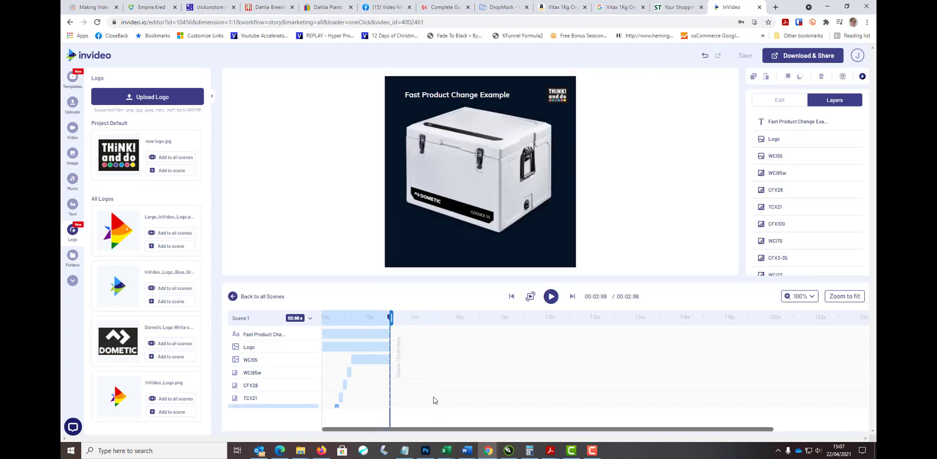
{"action": "left_click", "coordinate": [530, 297]}
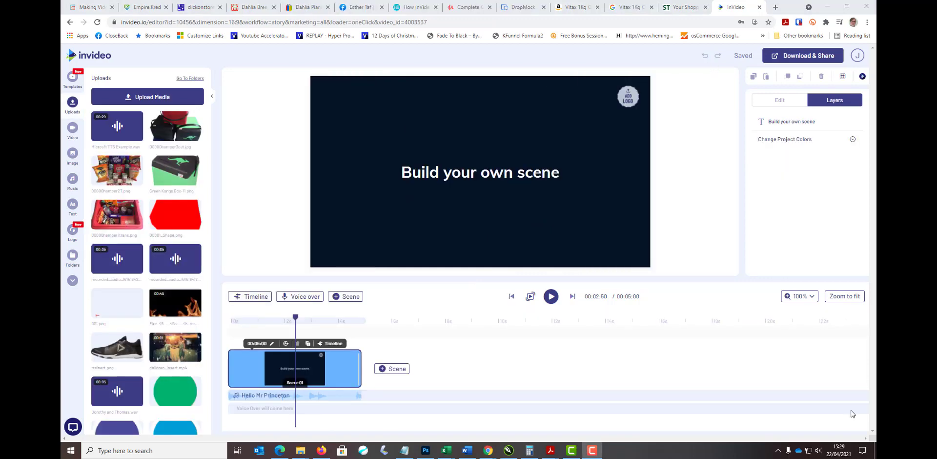
Open the voice-over options for the "Build your own scene" project.
{"action": "left_click", "coordinate": [315, 297]}
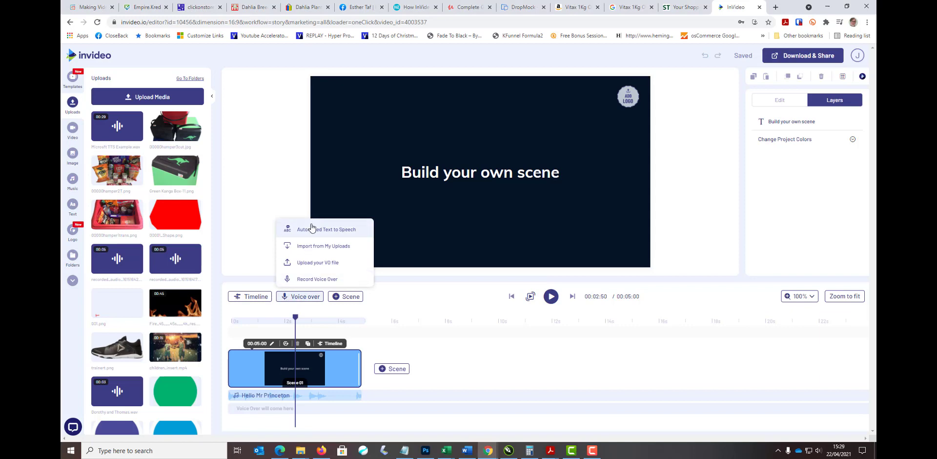